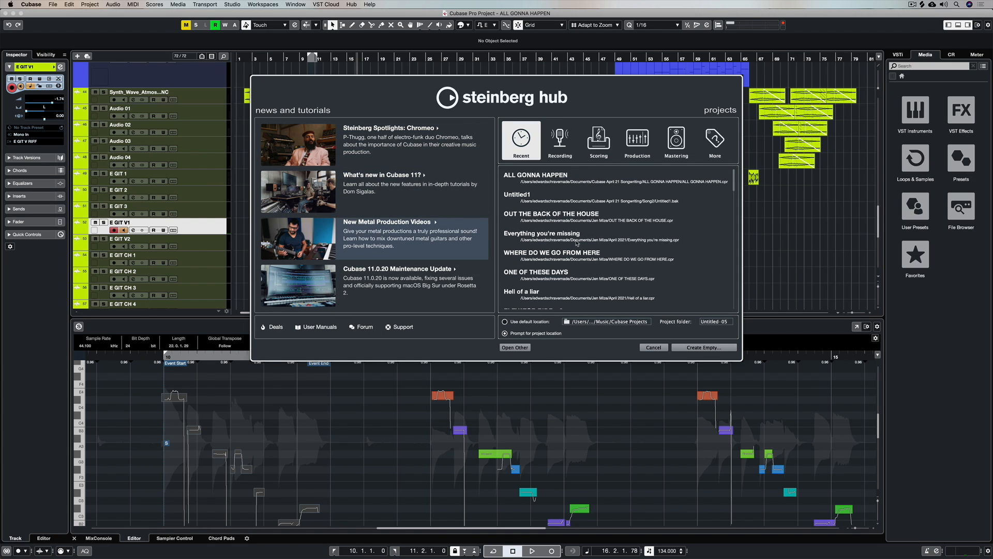
# Step: Look through the Recording, Scoring, Production and Mastering project template categories
pyautogui.click(561, 145)
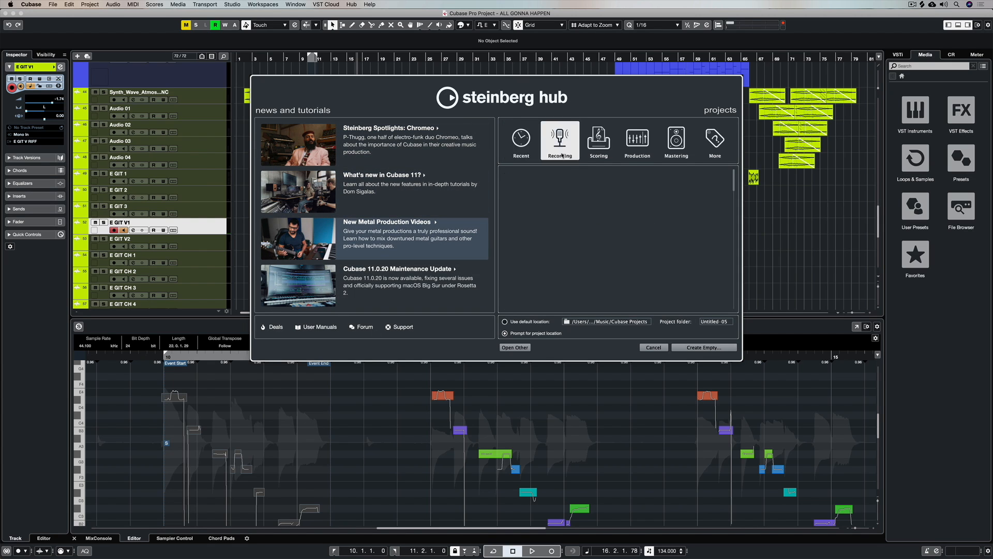
pyautogui.click(595, 151)
pyautogui.click(636, 151)
pyautogui.click(679, 150)
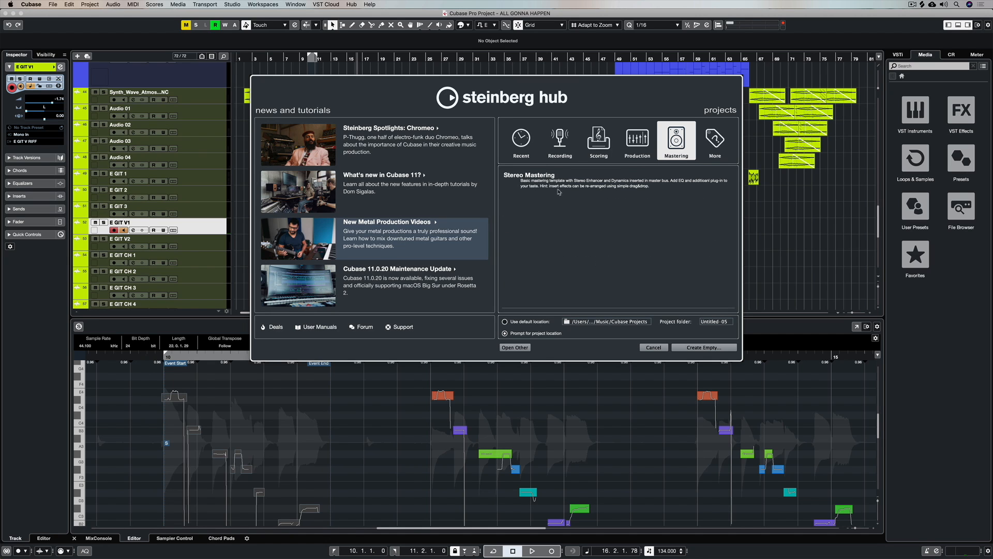
# Step: Choose the Empty template from the More category and set the project to use the default location
pyautogui.click(715, 139)
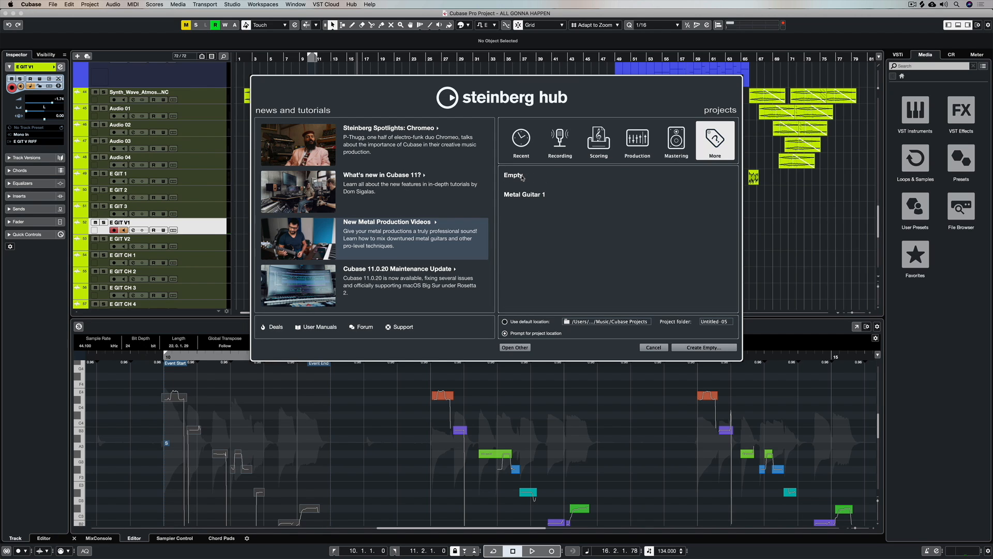
pyautogui.click(522, 177)
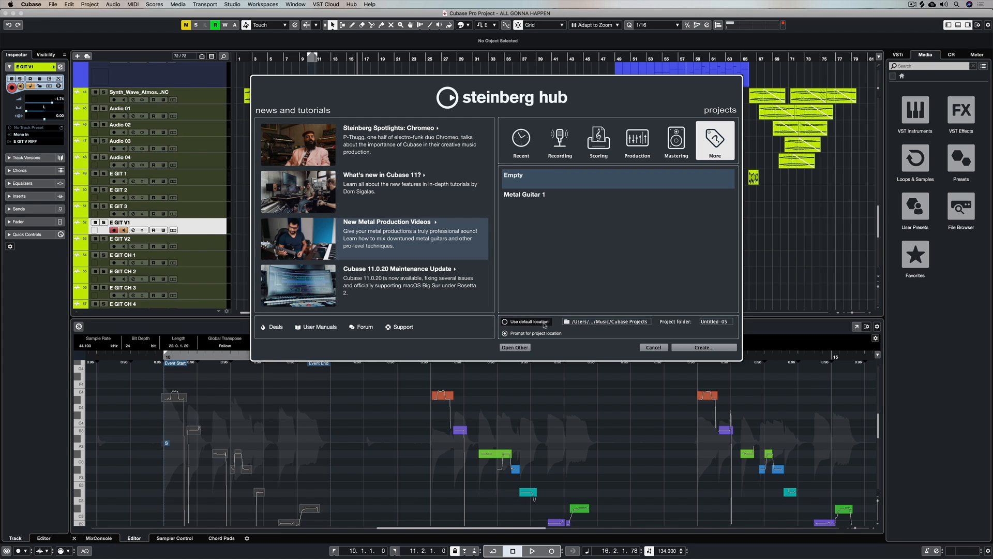
pyautogui.click(505, 321)
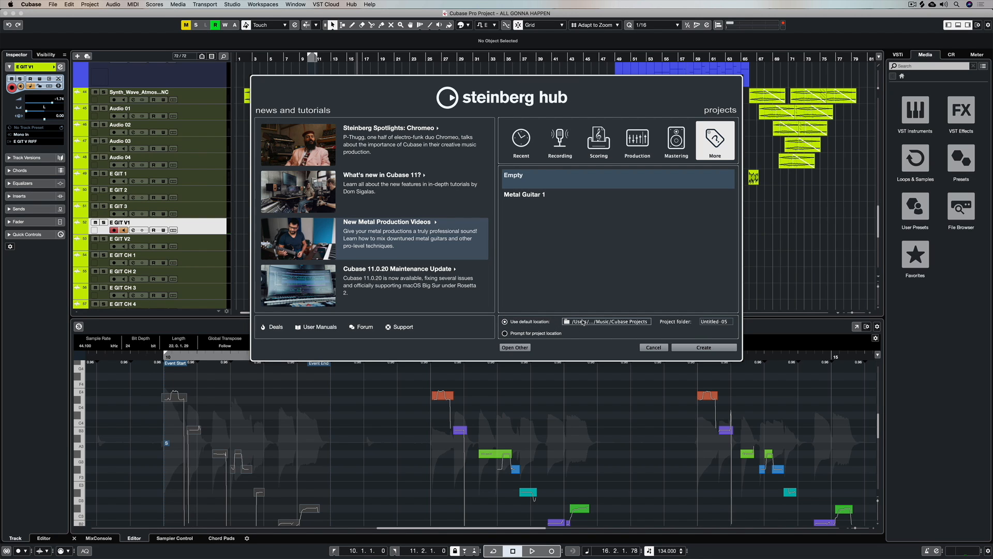
# Step: Examine the existing project folders inside the default Cubase Projects location, leaving the location as it is
pyautogui.click(580, 322)
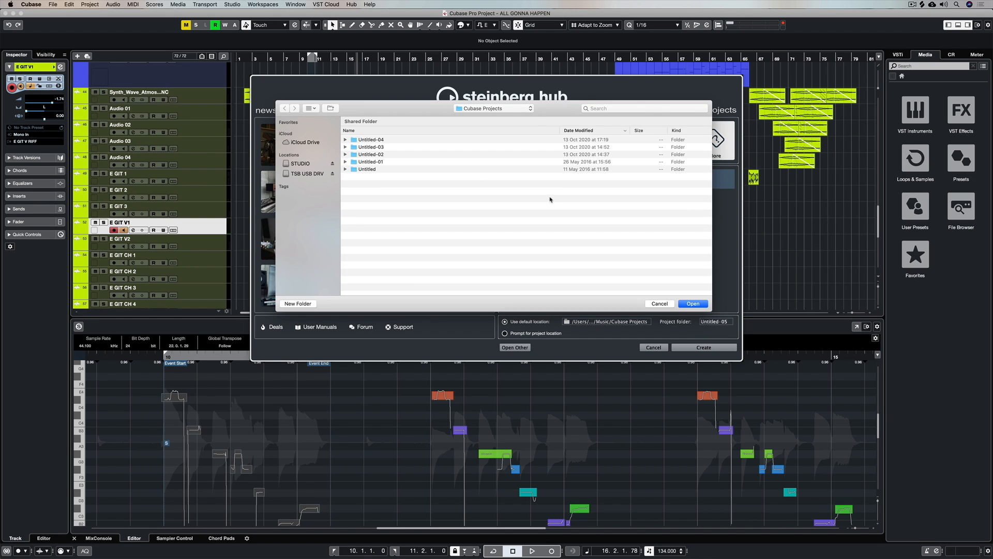
pyautogui.click(471, 109)
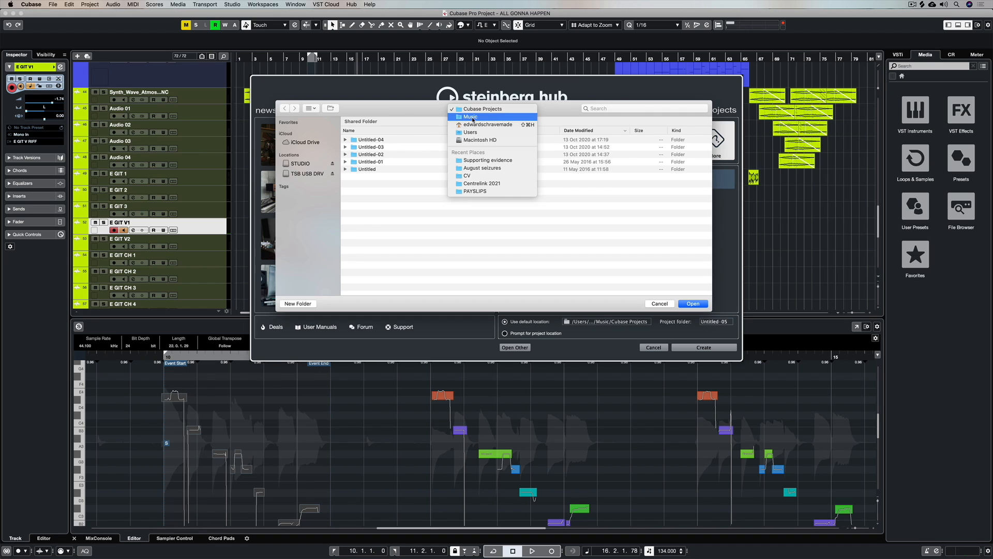
pyautogui.click(472, 119)
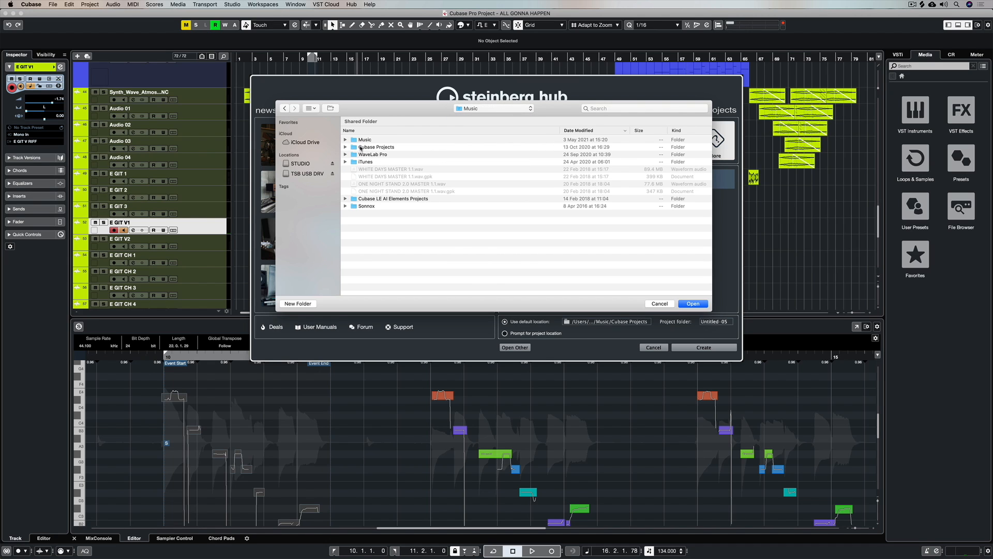
pyautogui.doubleClick(359, 149)
pyautogui.click(345, 140)
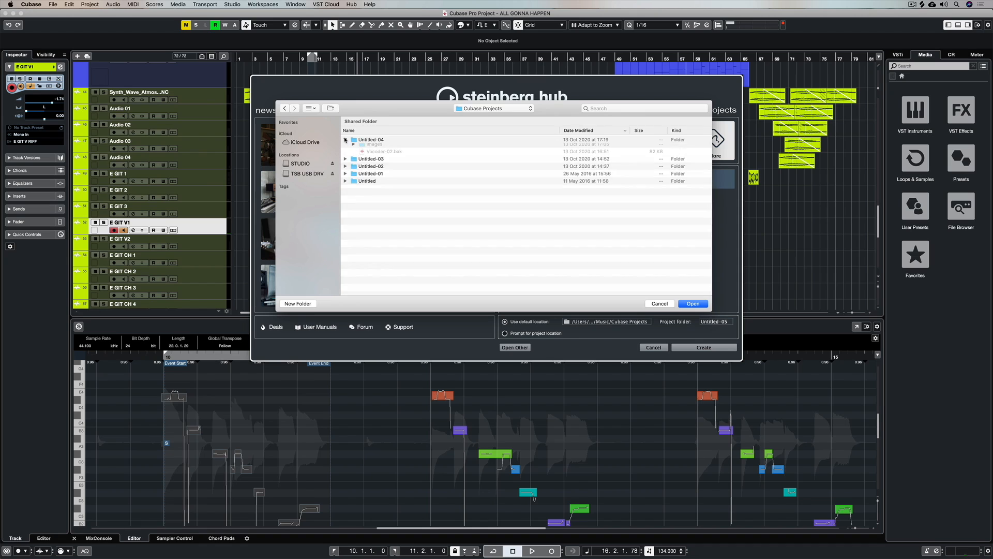
pyautogui.click(345, 140)
pyautogui.click(344, 147)
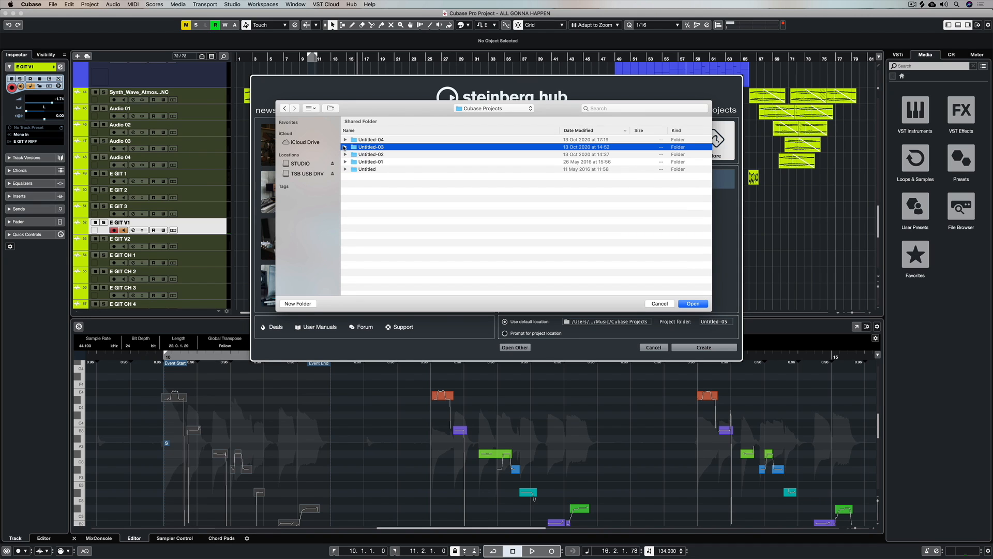
pyautogui.click(344, 147)
pyautogui.click(344, 147)
pyautogui.click(345, 154)
pyautogui.click(345, 155)
pyautogui.click(659, 304)
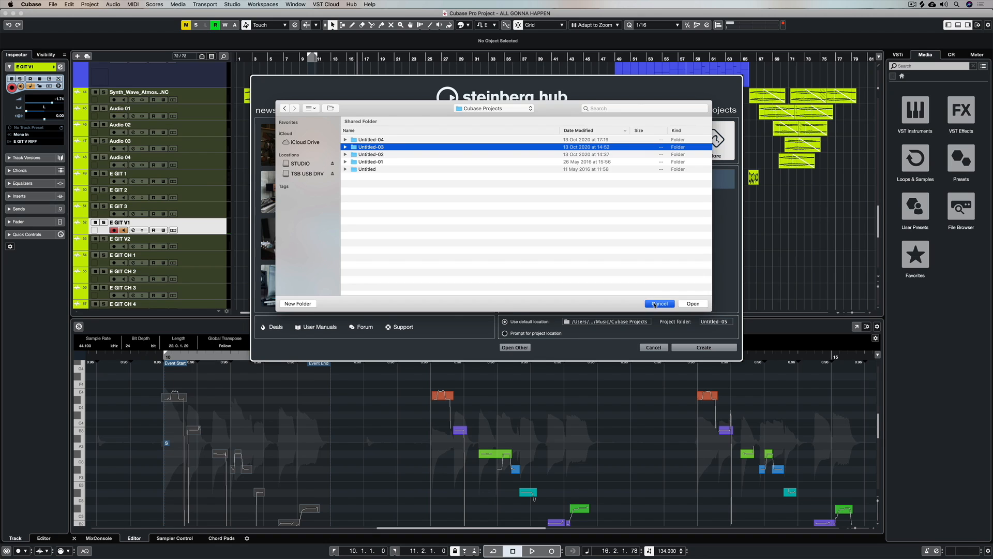
# Step: Create the empty project in the default location and inspect the contents of its Untitled-05 folder in Finder
pyautogui.click(704, 348)
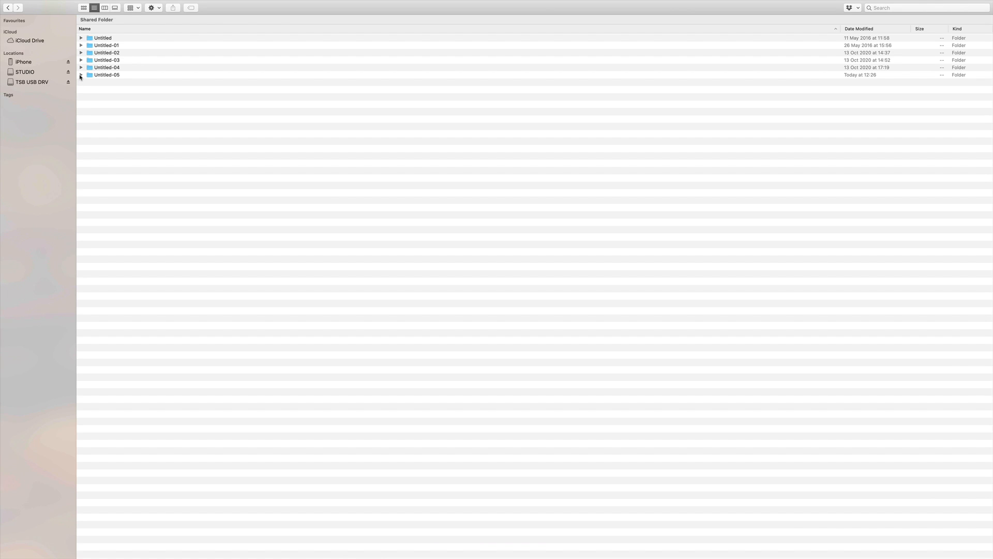
pyautogui.click(80, 75)
pyautogui.click(81, 76)
# Step: Rename the Untitled-05 project folder as Song Idea
pyautogui.click(111, 75)
pyautogui.click(112, 75)
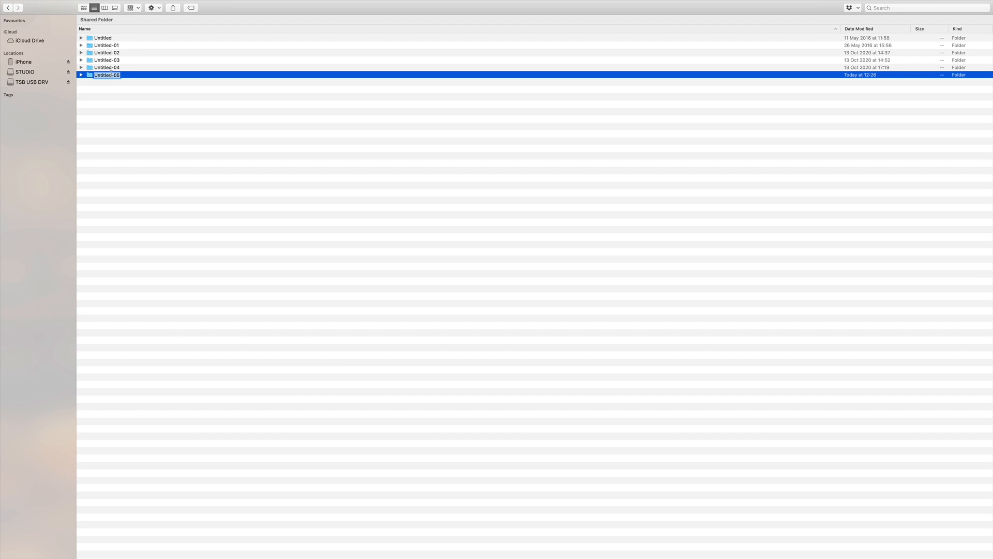
pyautogui.write('Song Idea')
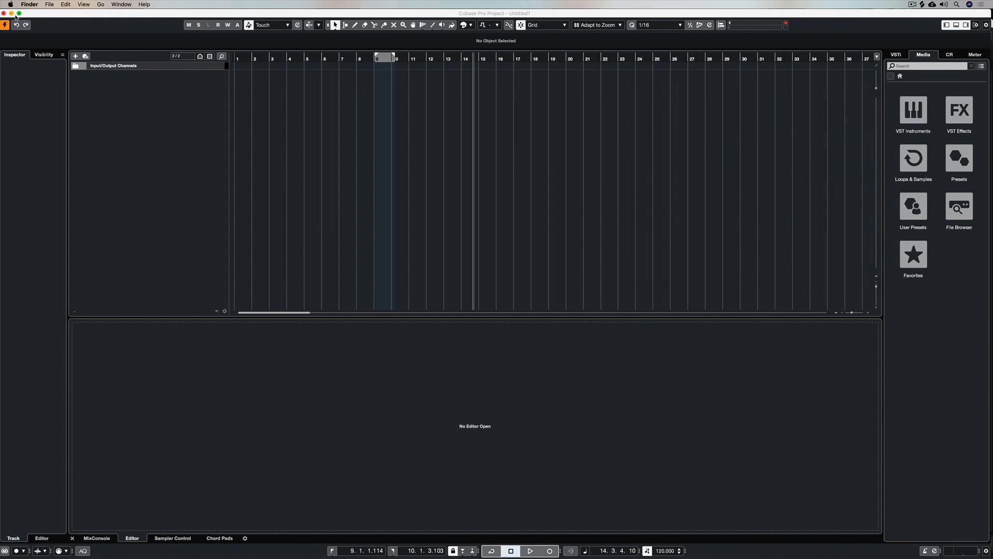
# Step: Switch back to Cubase and start another project from the Empty template, with a prompt for the project location
pyautogui.click(19, 14)
pyautogui.click(50, 5)
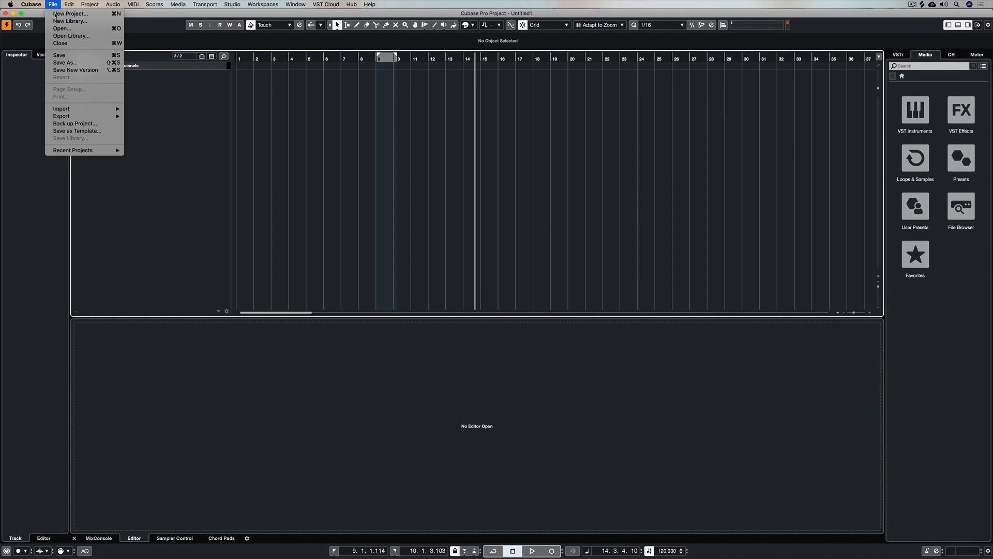
pyautogui.click(56, 14)
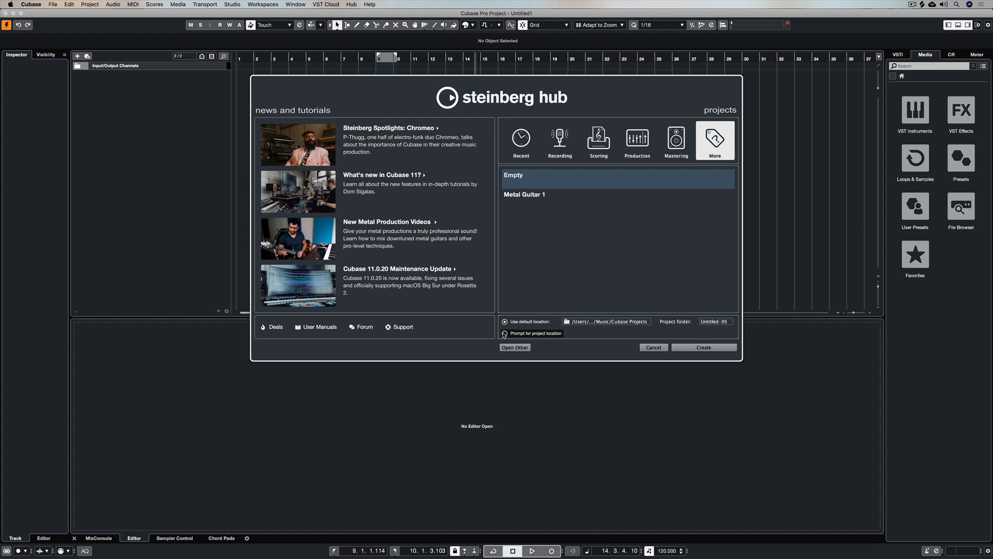
pyautogui.click(505, 333)
pyautogui.click(725, 350)
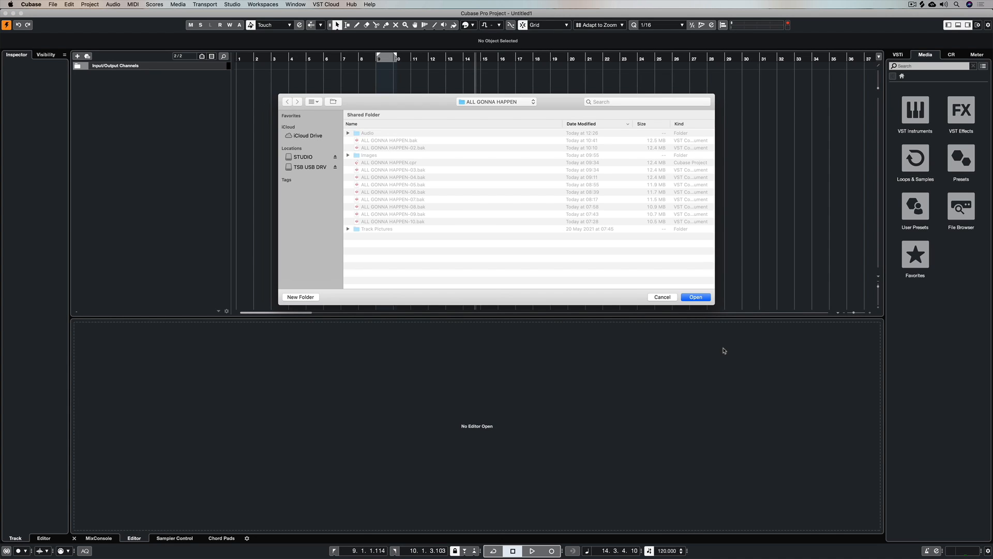
# Step: Create a folder named This Year inside Cubase April 21 Songwriting and use it as the project location
pyautogui.click(485, 102)
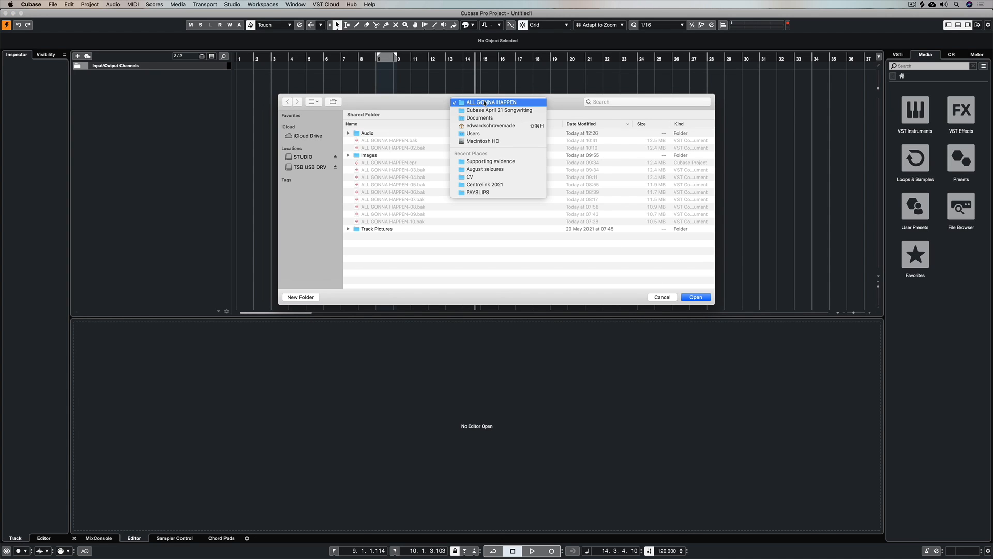
pyautogui.click(487, 110)
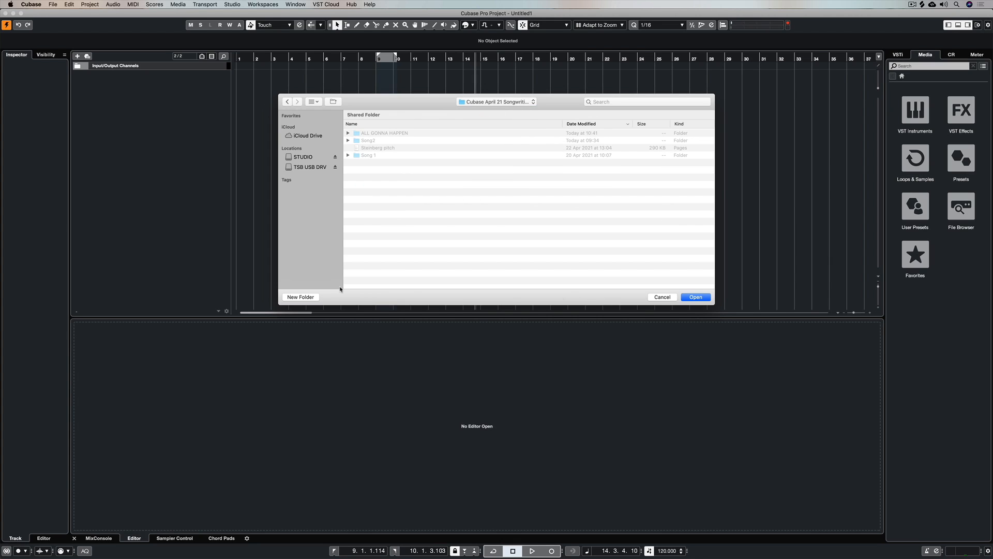
pyautogui.click(312, 297)
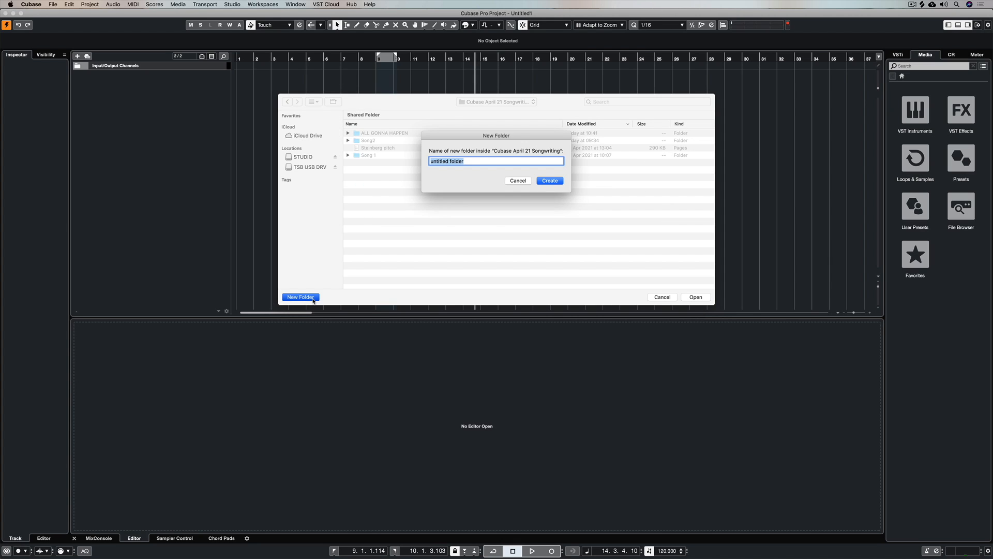
pyautogui.write('This YE')
pyautogui.press('Return')
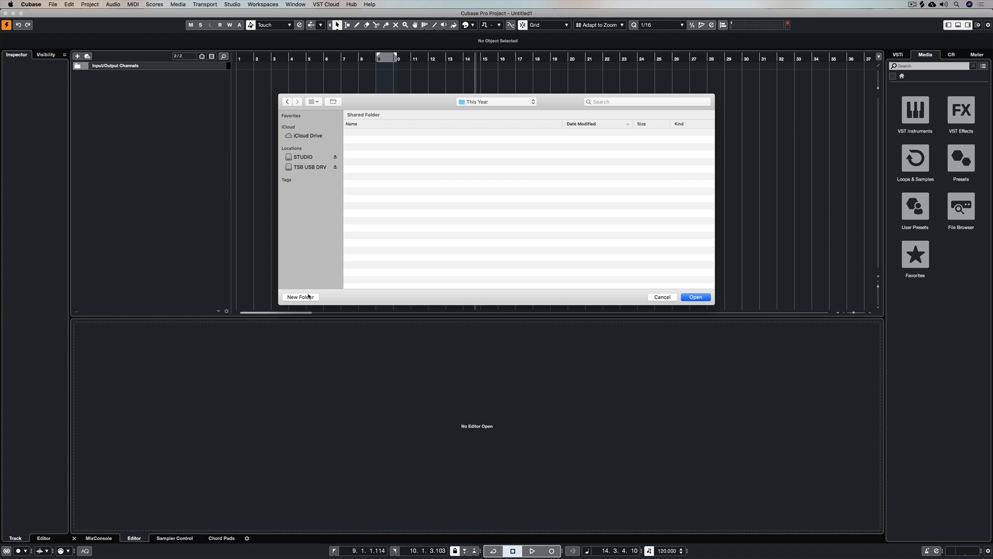
pyautogui.click(696, 298)
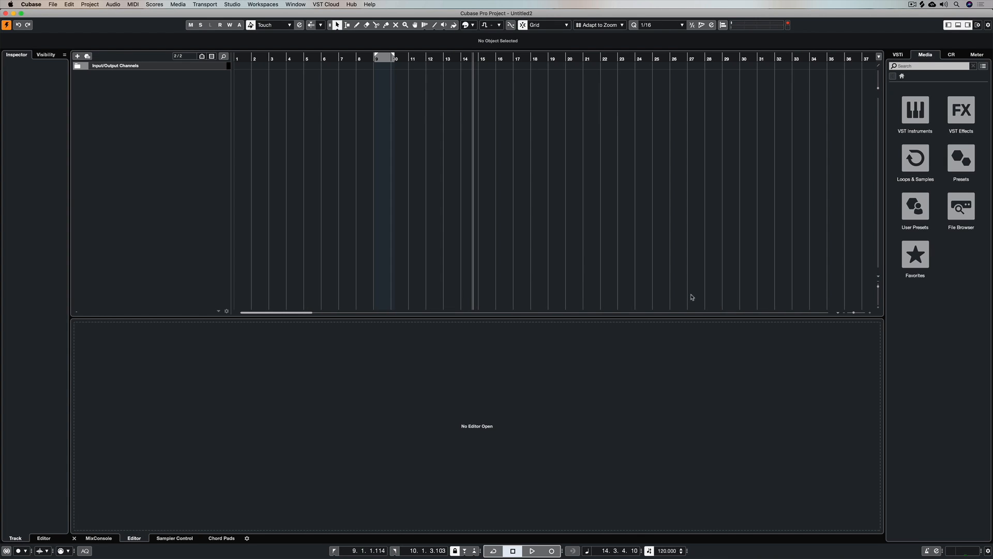
# Step: Save the project in the This Year folder under the name This Year
pyautogui.click(53, 5)
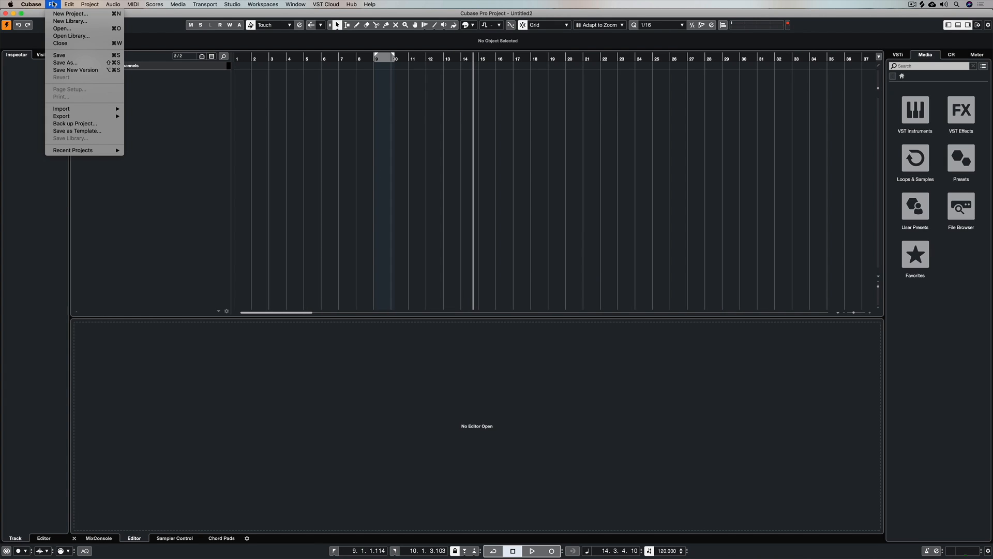
pyautogui.click(61, 55)
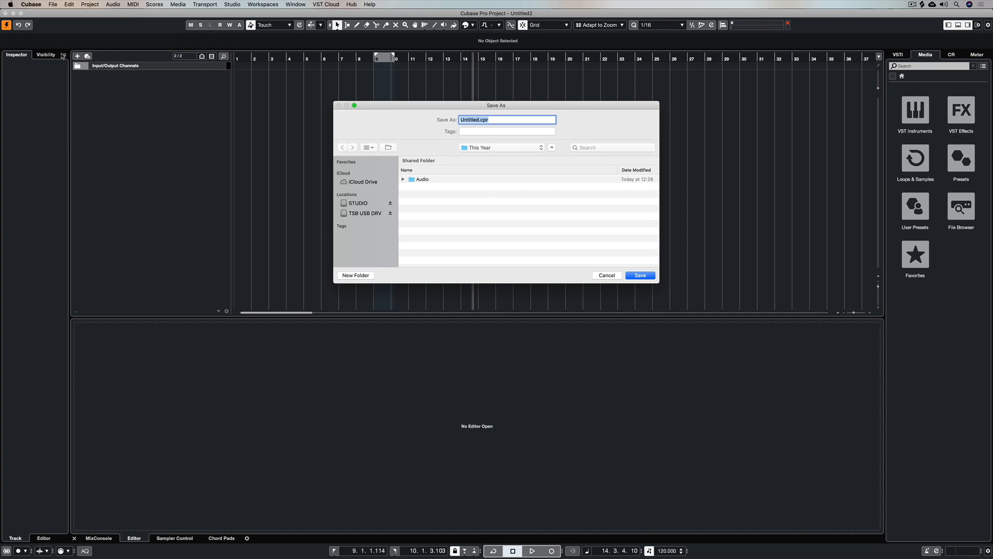
pyautogui.write('This YEar')
pyautogui.press('BackSpace')
pyautogui.press('BackSpace')
pyautogui.write('ea')
pyautogui.press('Return')
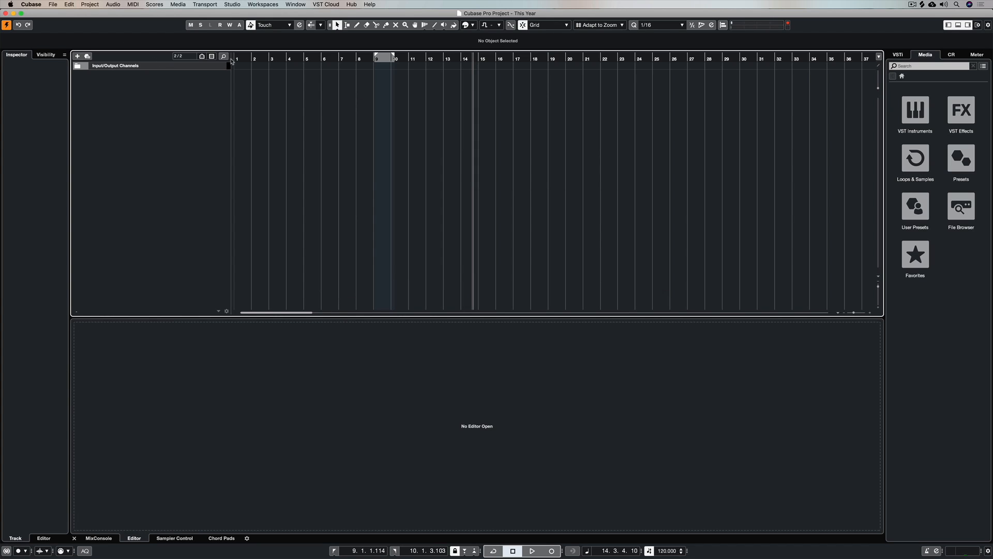
# Step: Add the Afro Beats - Drum Loop 95bpm_BB sample from the Hard Knocks library at the start of the project
pyautogui.click(915, 158)
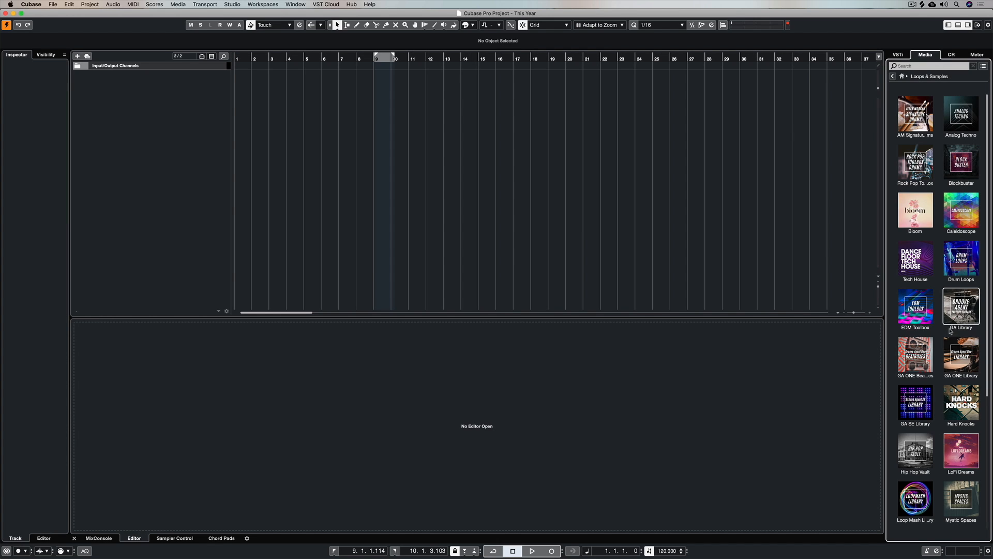
pyautogui.click(966, 401)
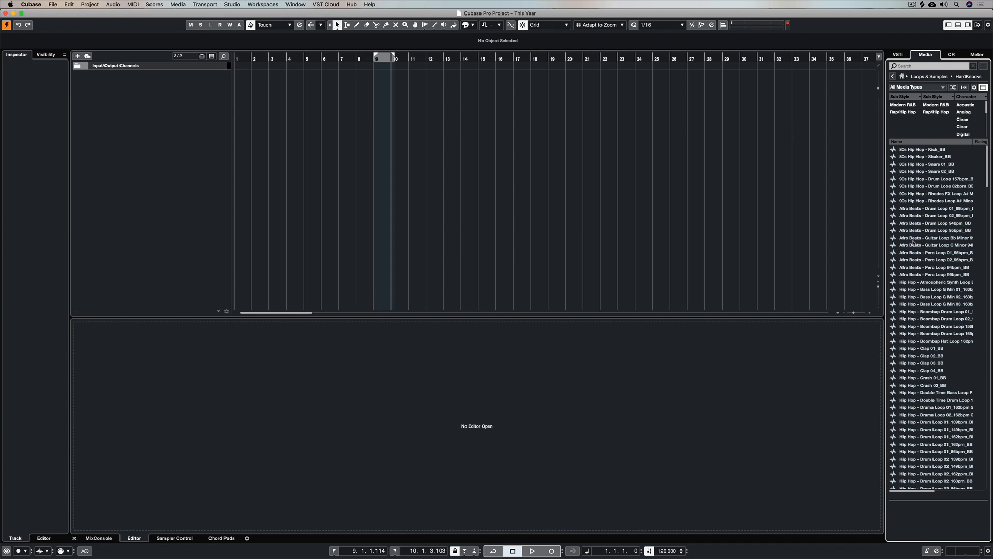
pyautogui.click(920, 232)
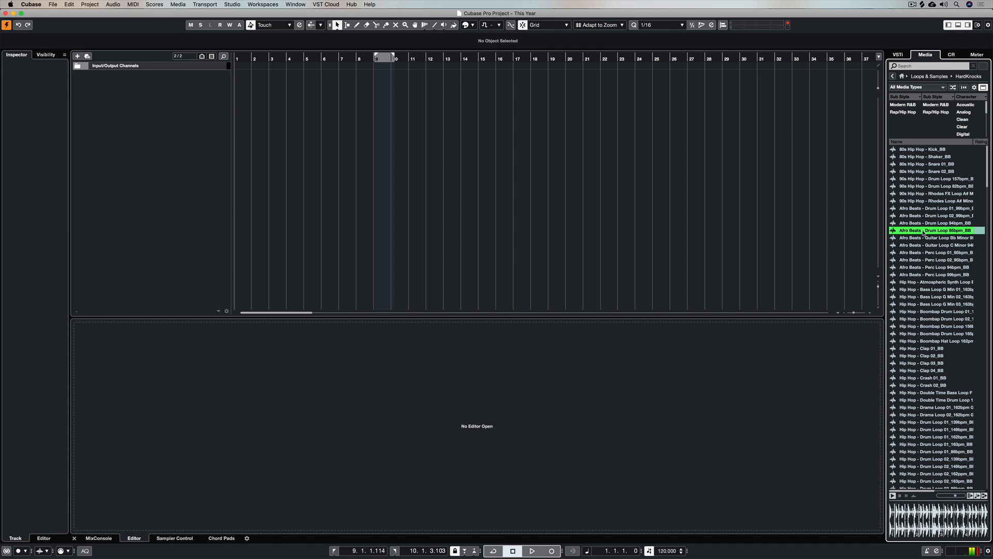
pyautogui.moveTo(924, 232); pyautogui.dragTo(239, 74)
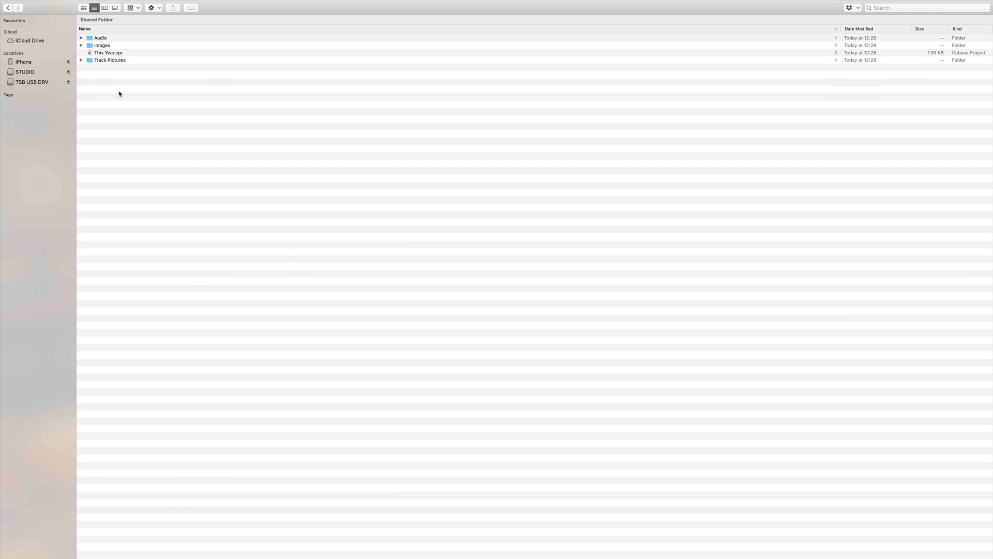
# Step: Examine the contents of the Audio and Images folders in the This Year project folder in Finder
pyautogui.click(81, 38)
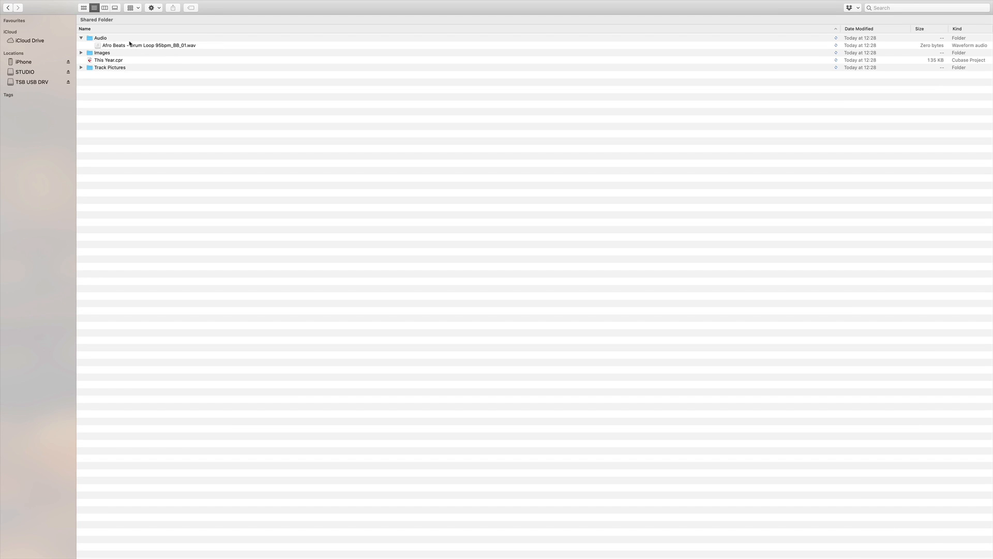
pyautogui.click(81, 38)
pyautogui.click(81, 45)
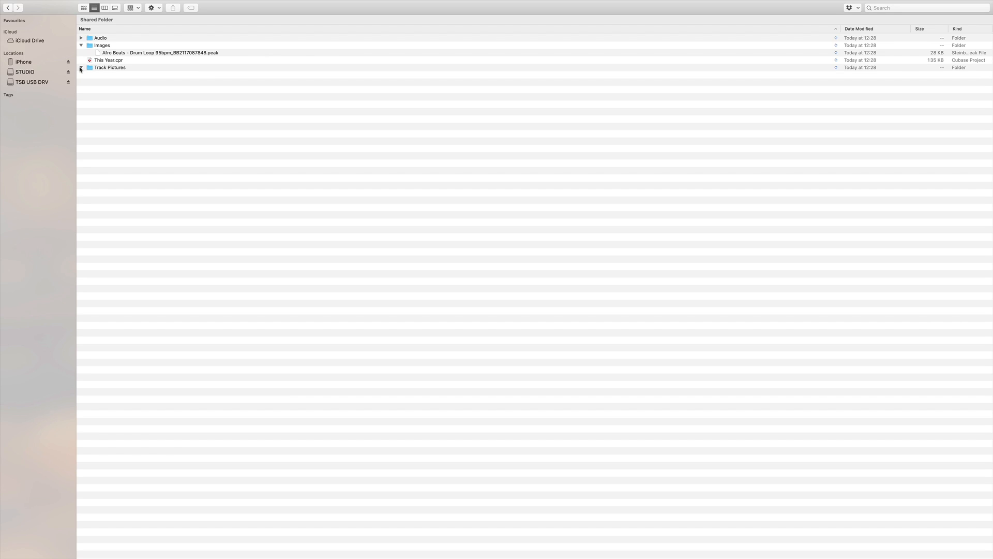
pyautogui.click(81, 45)
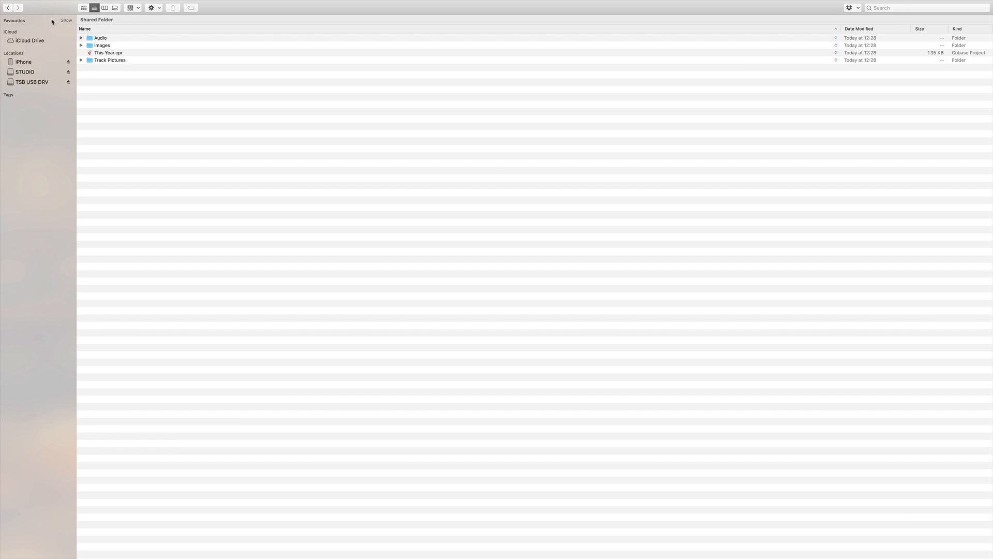
# Step: Open the ALL GONNA HAPPEN project folder and select its ALL GONNA HAPPEN.cpr project file
pyautogui.moveTo(36, 2)
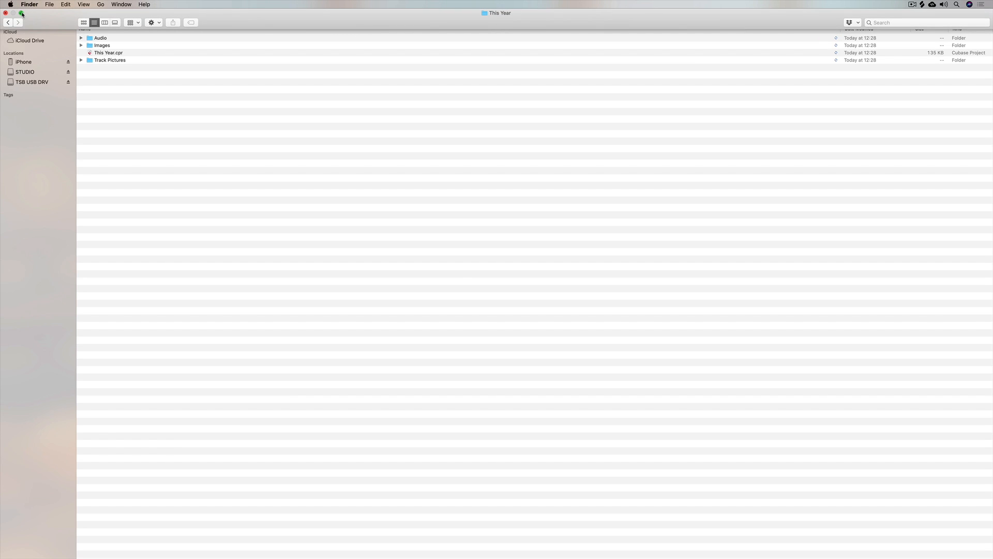
pyautogui.click(9, 23)
pyautogui.doubleClick(114, 39)
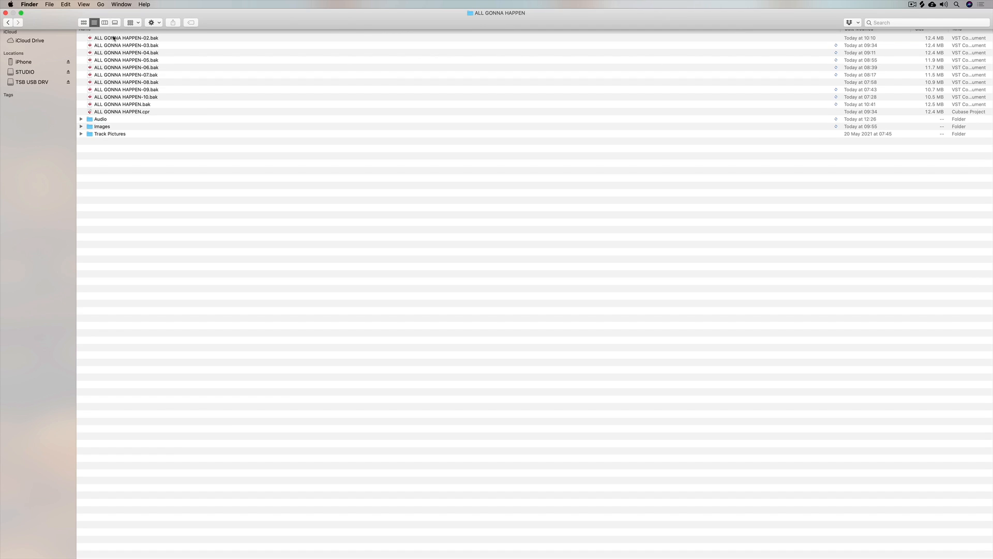
pyautogui.click(120, 111)
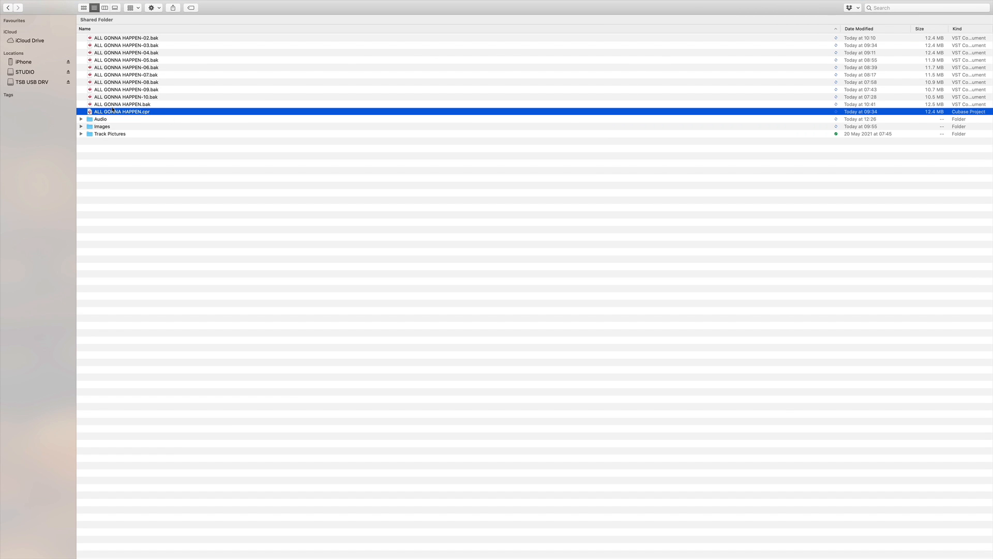
# Step: Look through the ALL GONNA HAPPEN .bak backup files, ending on ALL GONNA HAPPEN-02.bak
pyautogui.click(119, 104)
pyautogui.press('Up')
pyautogui.press('Up')
pyautogui.press('Up')
pyautogui.press('Up')
pyautogui.press('Up')
pyautogui.press('Up')
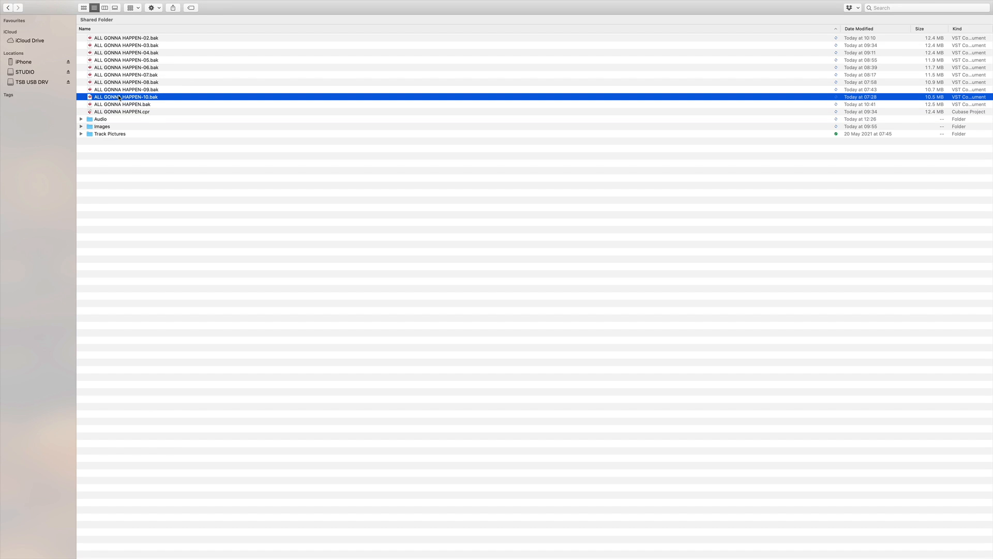
pyautogui.press('Up')
pyautogui.press('Up')
pyautogui.press('Up')
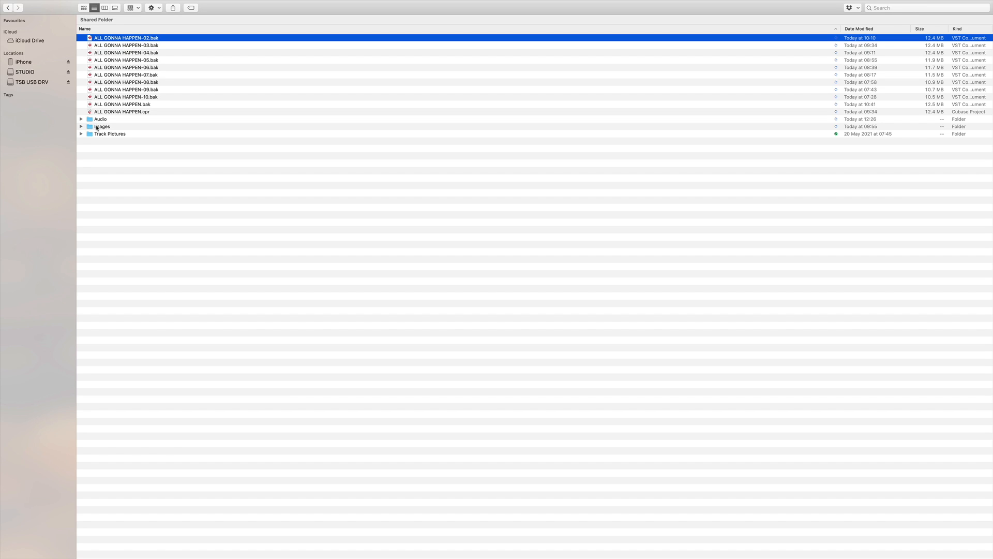
# Step: Examine the contents of the Audio and Images folders in the ALL GONNA HAPPEN project folder
pyautogui.click(81, 120)
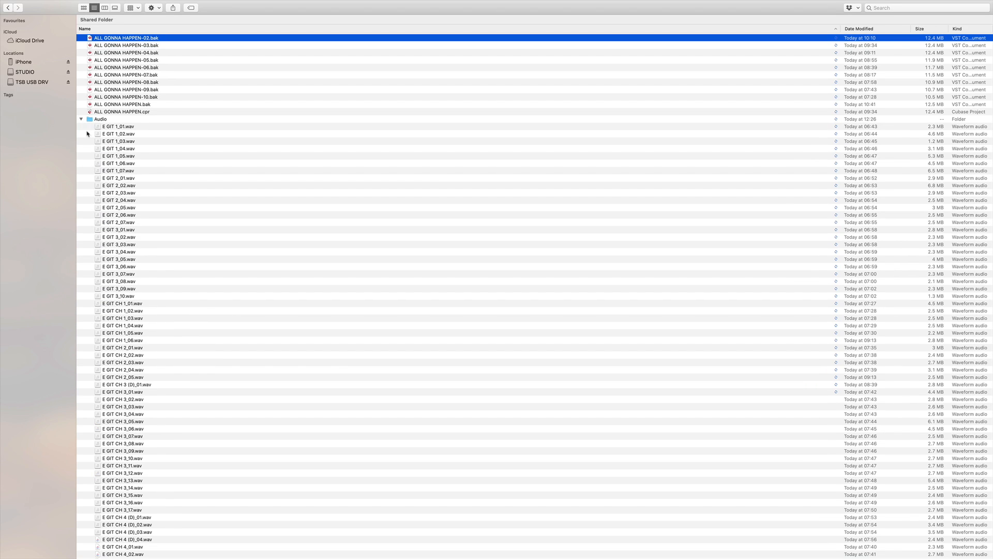
pyautogui.scroll(-20, 119, 197)
pyautogui.scroll(20, 119, 198)
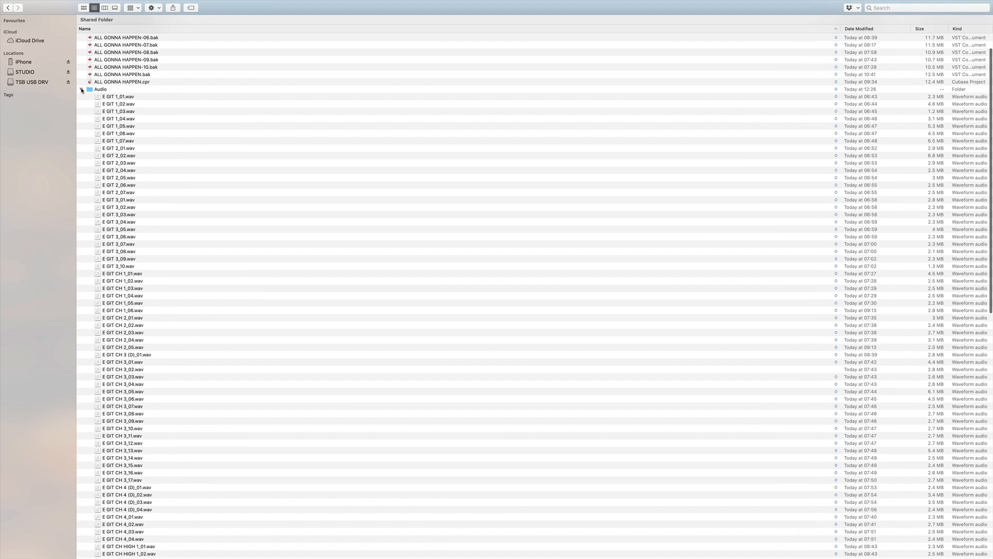
pyautogui.click(81, 90)
pyautogui.click(80, 127)
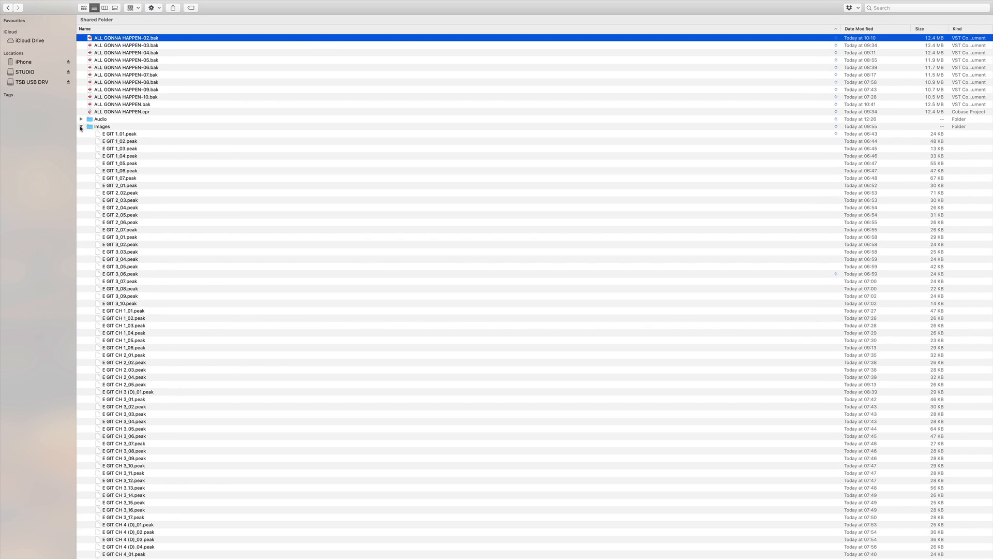
pyautogui.click(81, 127)
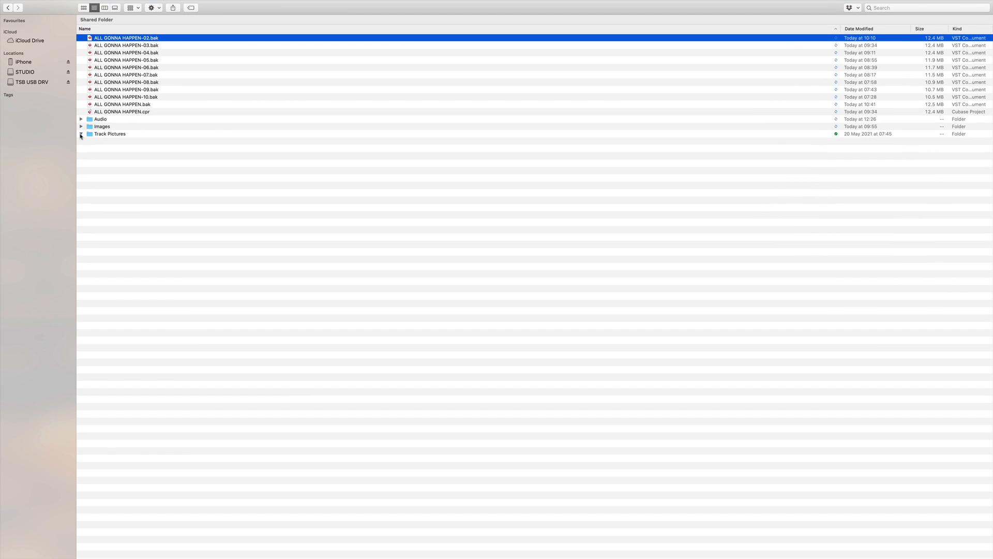
# Step: Switch from full-screen Finder to the ALL GONNA HAPPEN project in Cubase, open its Pool window and enlarge it
pyautogui.moveTo(26, 3)
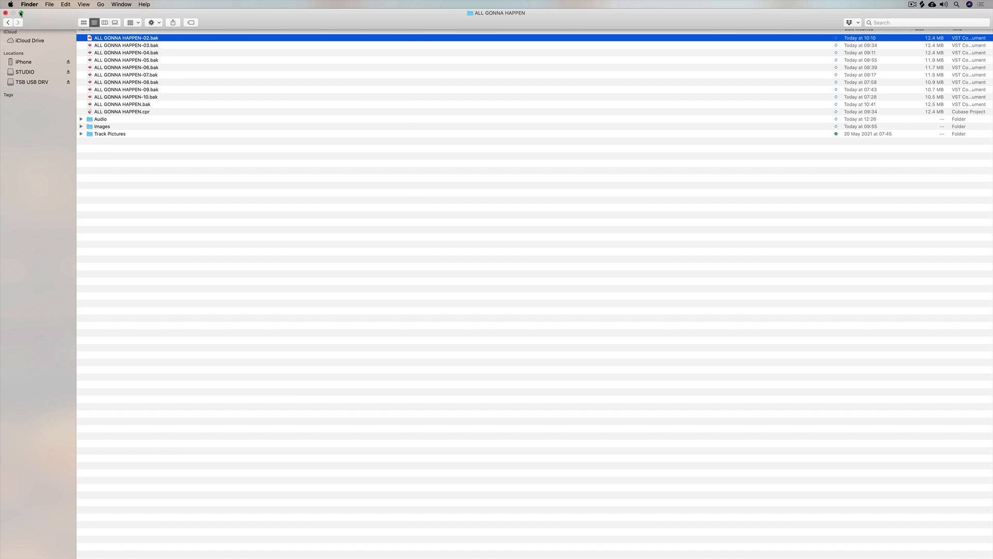
pyautogui.click(21, 14)
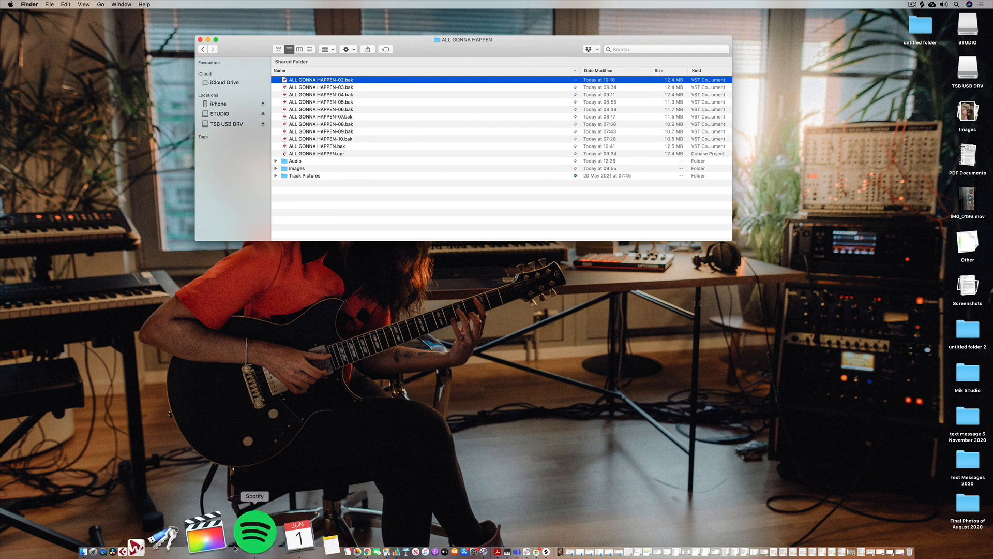
pyautogui.click(201, 540)
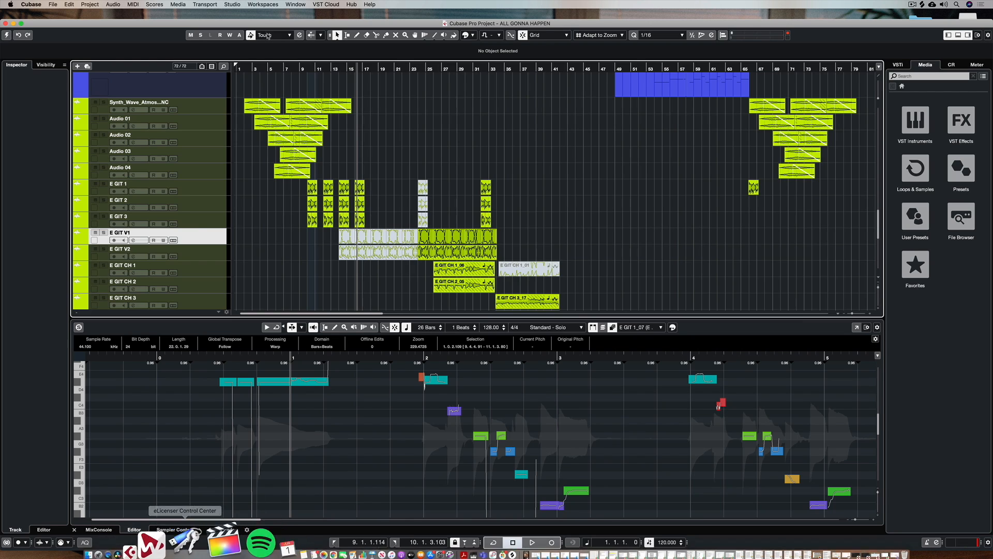
pyautogui.click(21, 24)
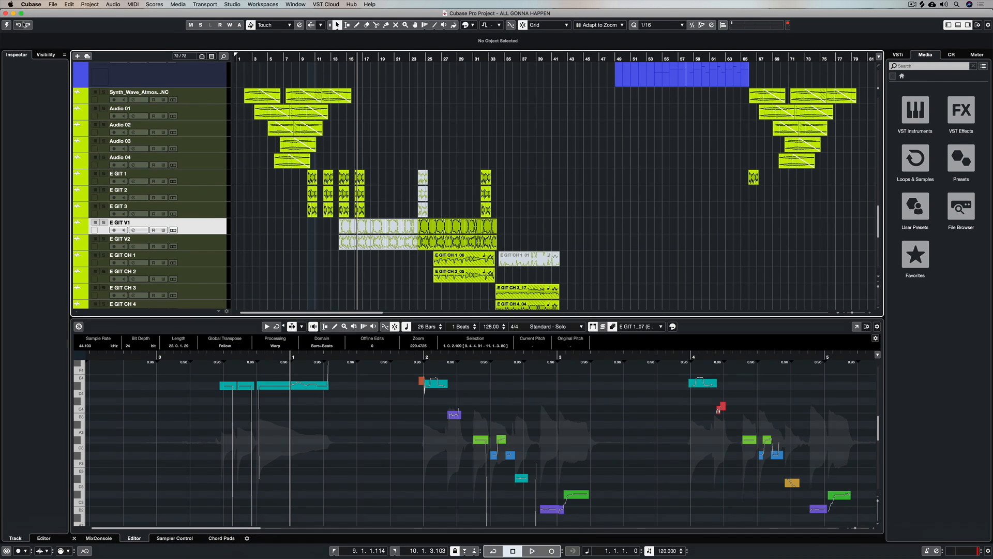
pyautogui.click(177, 4)
pyautogui.click(179, 14)
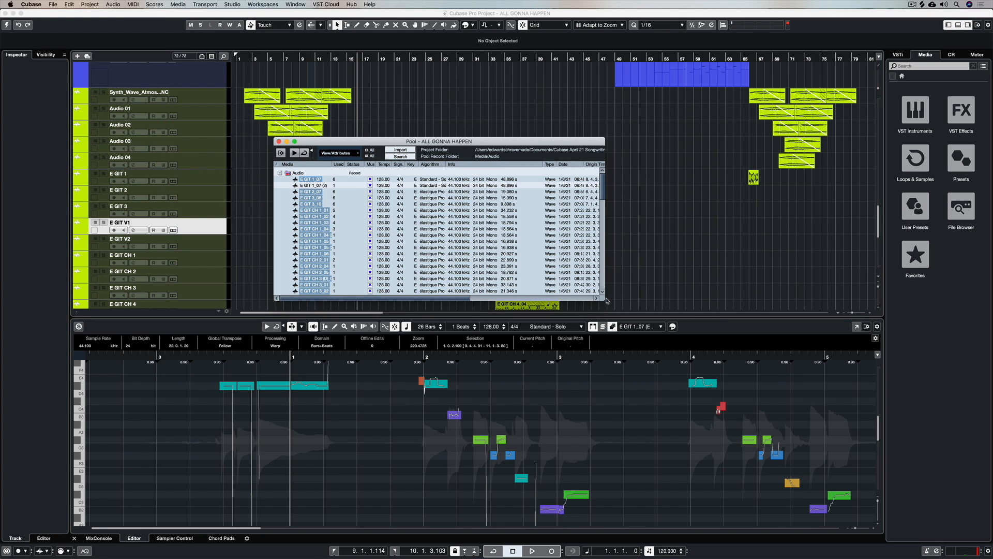
pyautogui.moveTo(604, 298); pyautogui.dragTo(851, 522)
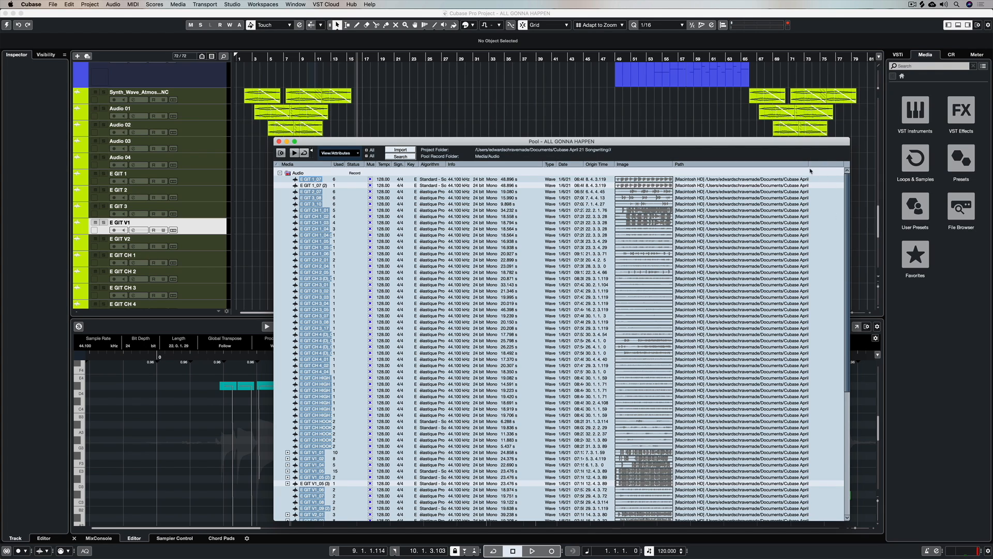
# Step: Widen the Pool's Path and Date columns, examine the full list of audio files with their locations and dates, and put the Pool away
pyautogui.moveTo(808, 164); pyautogui.dragTo(846, 163)
pyautogui.scroll(-10, 456, 280)
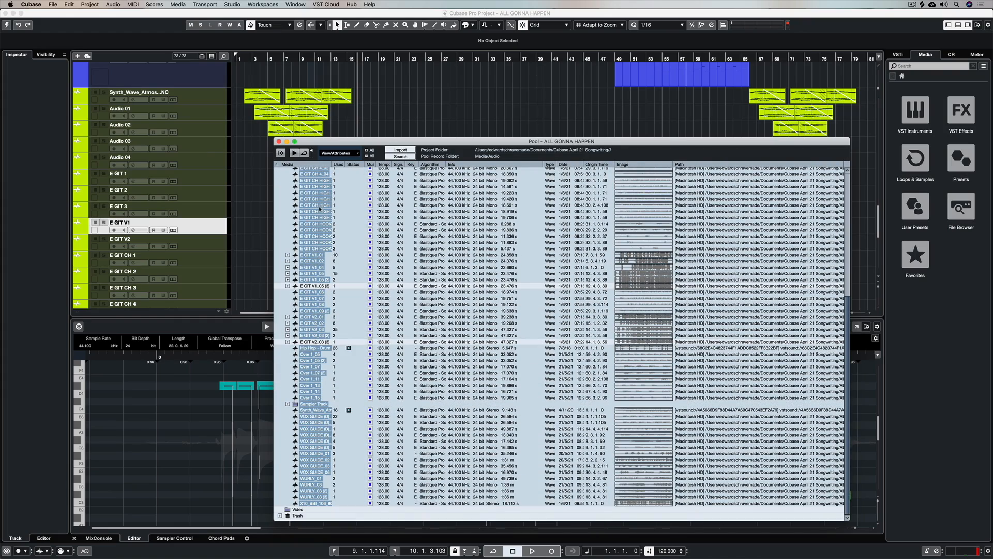
pyautogui.scroll(10, 332, 336)
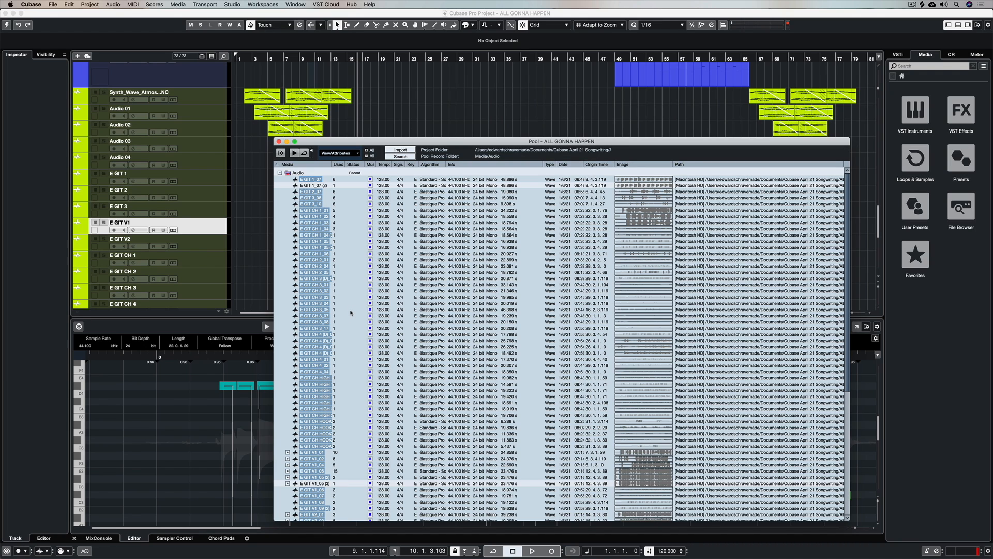
pyautogui.moveTo(583, 163); pyautogui.dragTo(616, 163)
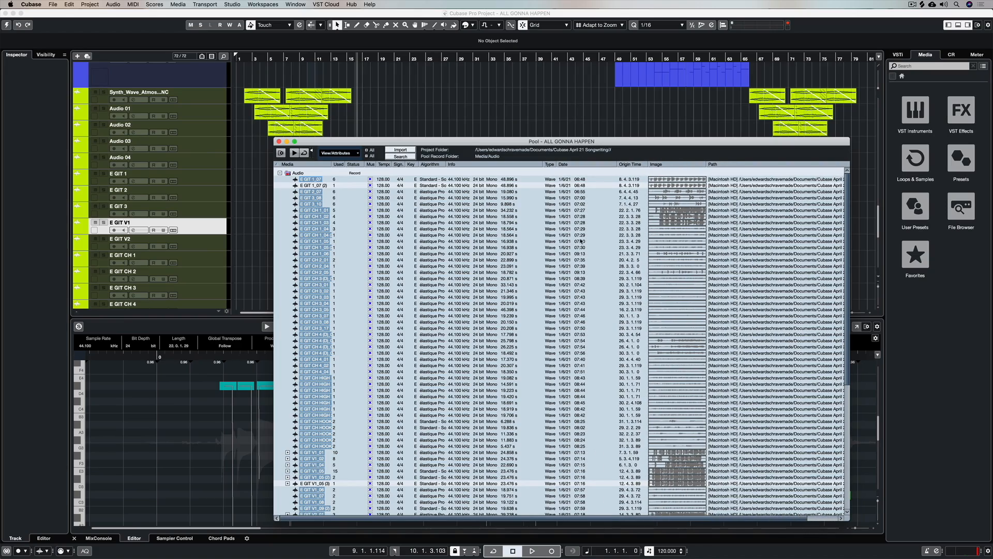
pyautogui.scroll(-10, 581, 242)
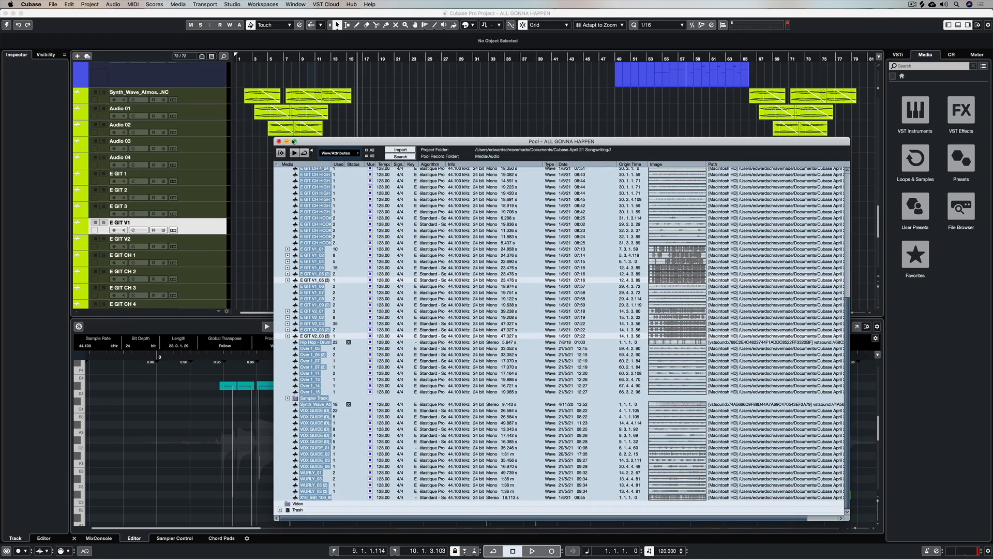
pyautogui.click(287, 142)
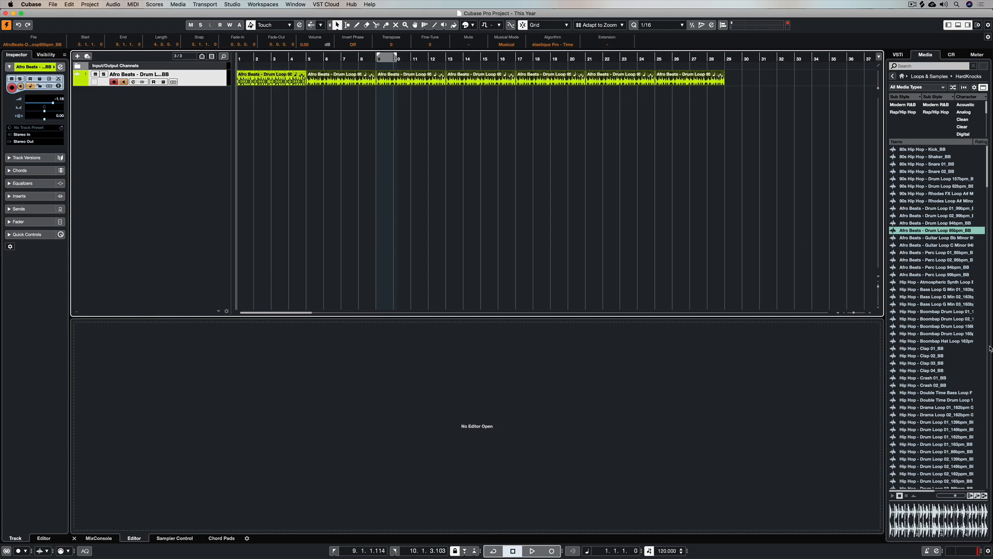
# Step: Add the Hip Hop - Atmospheric Synth Loop at bar 5 and Hip Hop - Drum Loop 01_163bpm_BB at bar 8 on new tracks, and save
pyautogui.moveTo(949, 283); pyautogui.dragTo(308, 93)
pyautogui.moveTo(922, 444); pyautogui.dragTo(362, 115)
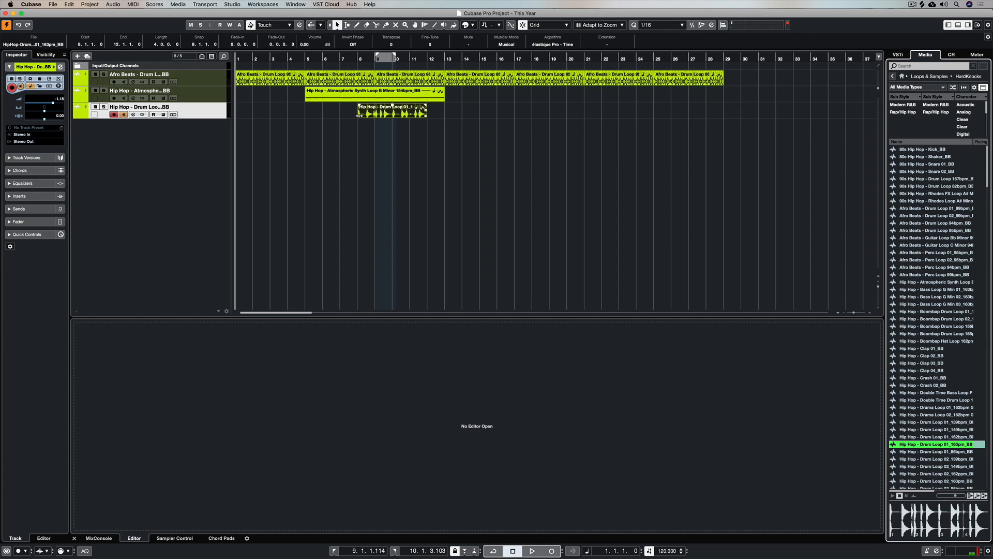
pyautogui.click(57, 3)
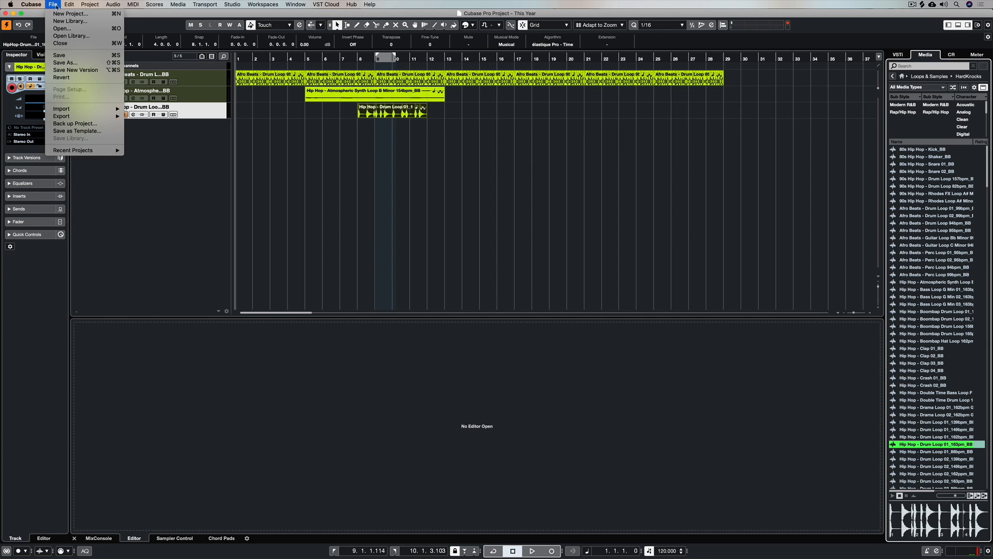
pyautogui.click(64, 55)
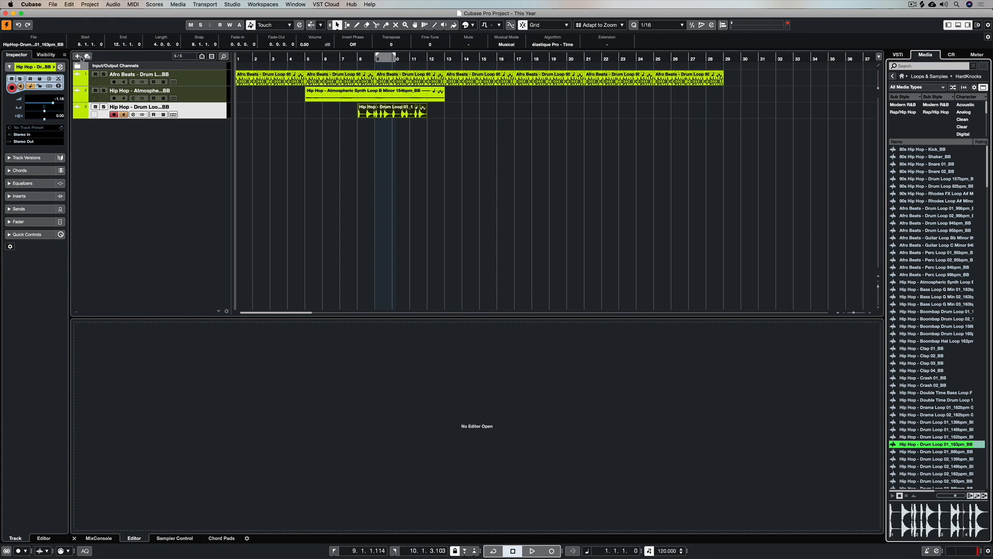
# Step: Set the Auto Save Interval to 3 minutes in the General preferences
pyautogui.click(53, 5)
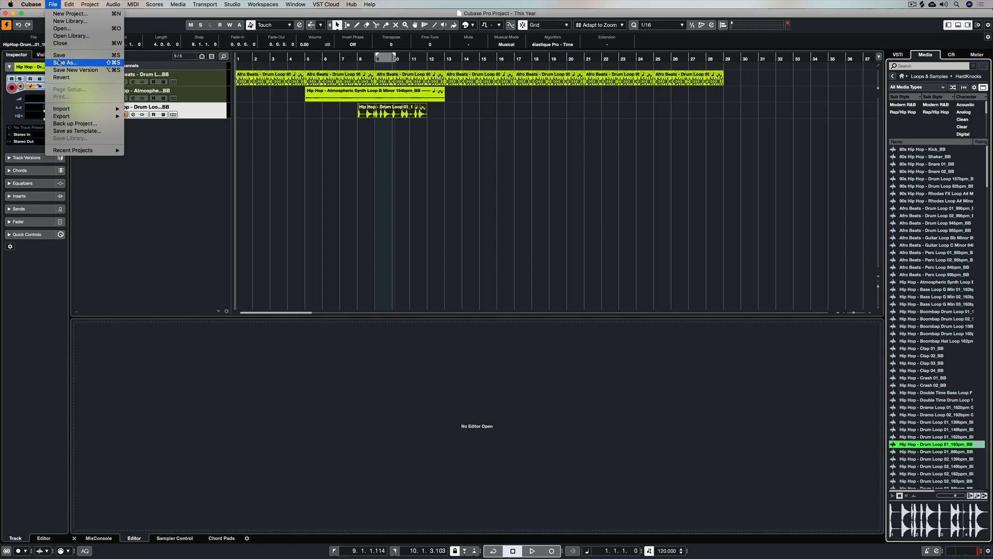
pyautogui.moveTo(35, 6)
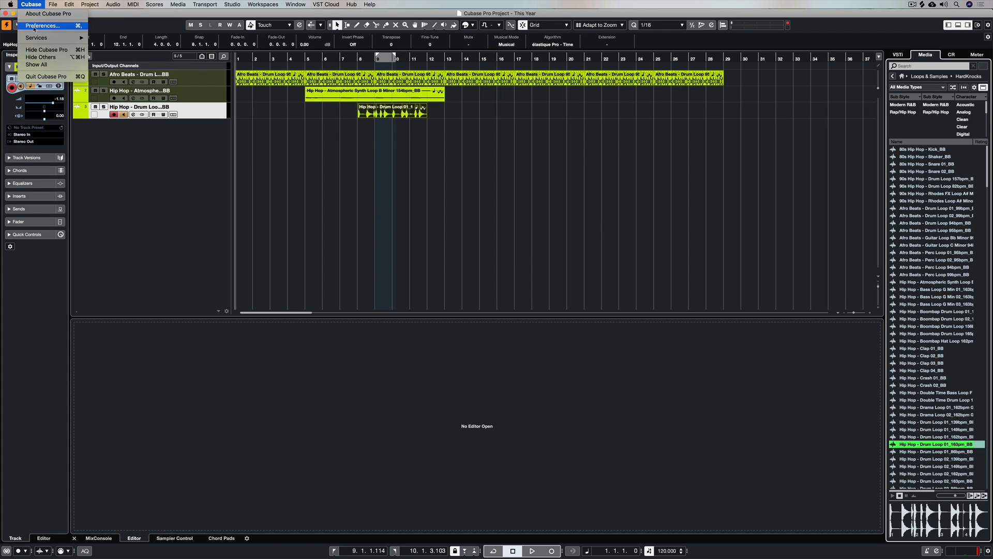
pyautogui.click(34, 25)
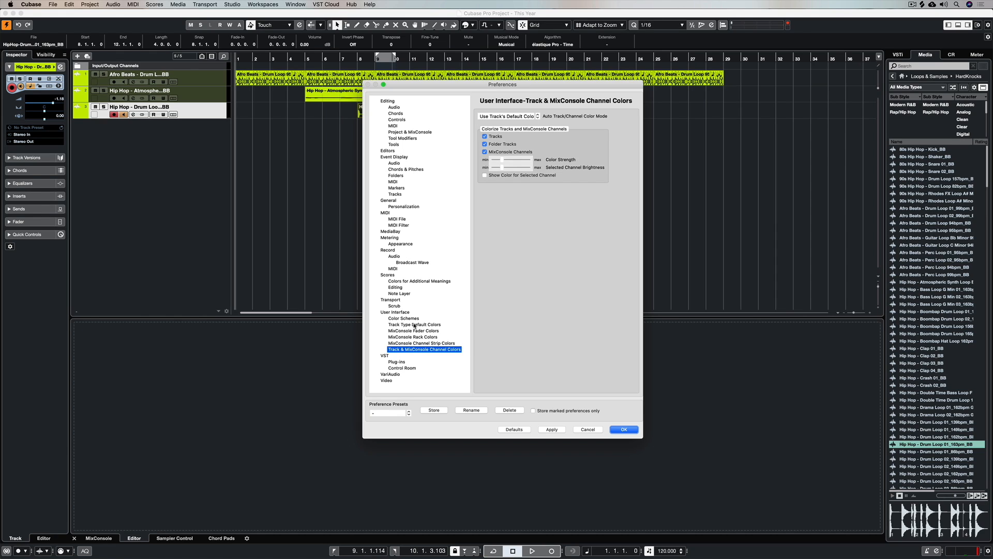
pyautogui.click(390, 202)
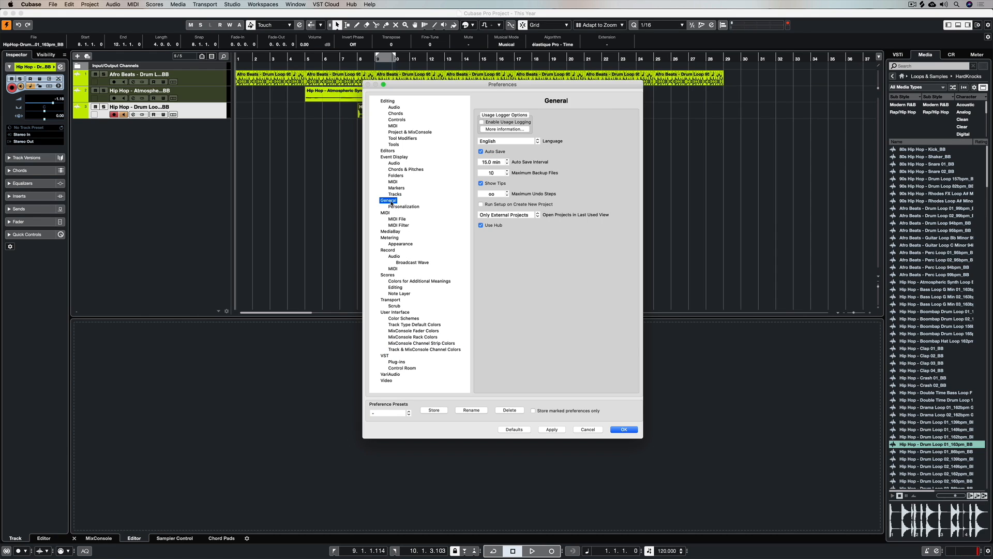
pyautogui.click(488, 162)
pyautogui.write('3')
pyautogui.click(626, 429)
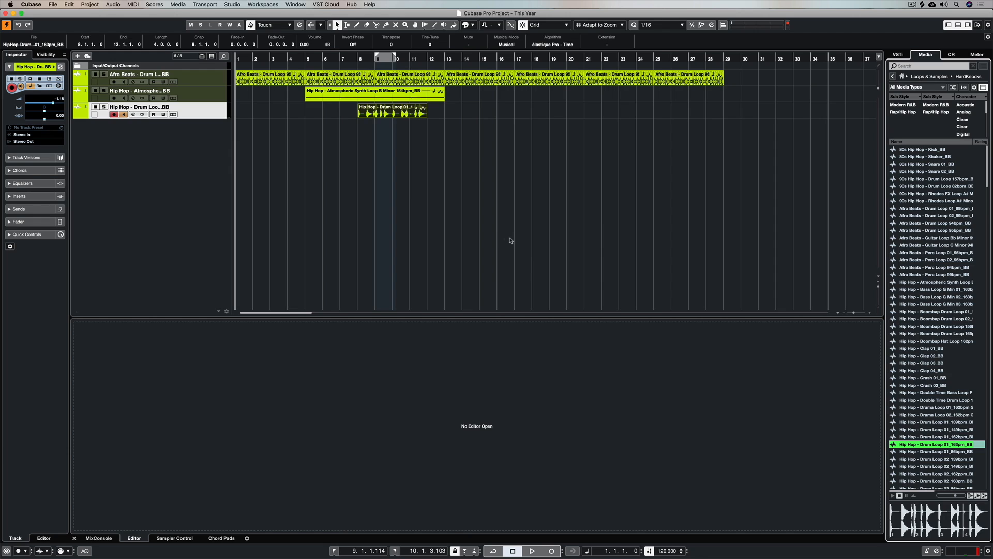
# Step: Copy the Hip Hop drum loop onto a new audio track below, repeating it from bar 12 to bar 32
pyautogui.moveTo(394, 110); pyautogui.dragTo(733, 130)
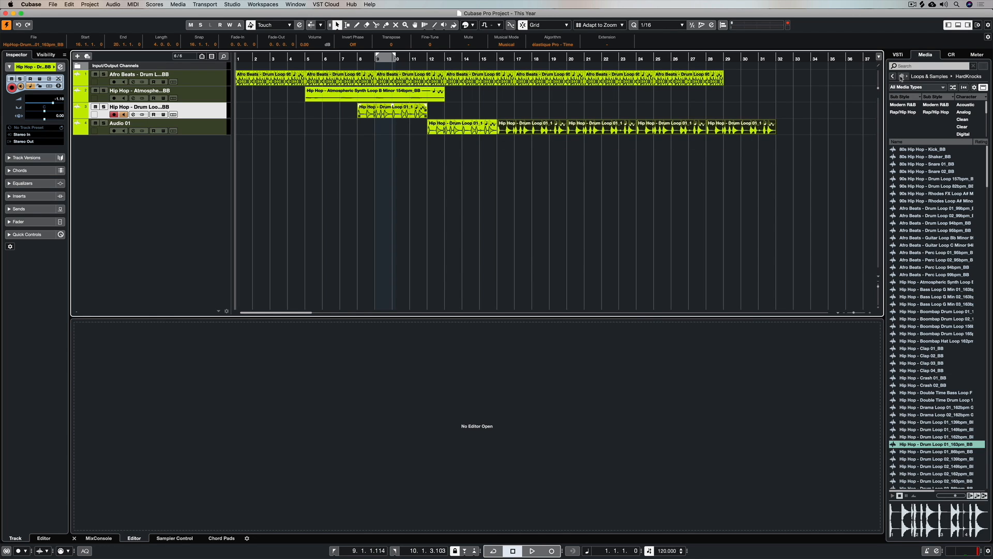
# Step: Return the media browser to the Loops & Samples overview, and open and cancel the folder chooser showing the This Year folder
pyautogui.click(925, 76)
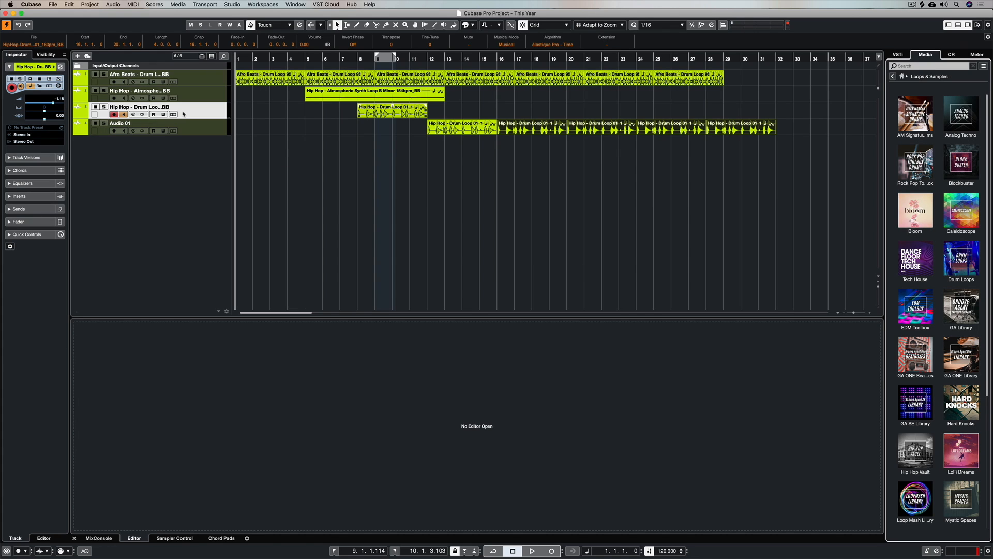
pyautogui.doubleClick(424, 129)
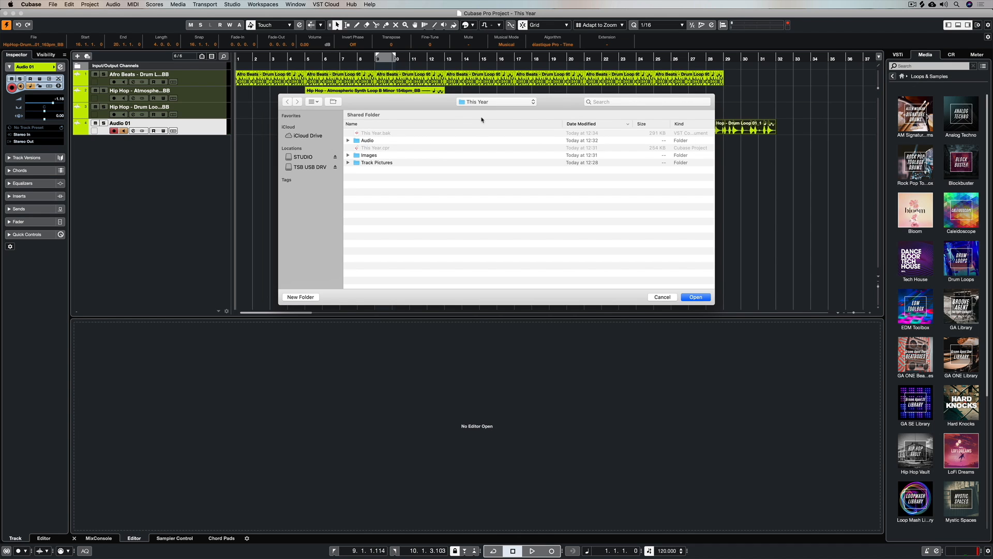
pyautogui.press('Escape')
# Step: Select all the audio events and set the locators around them, from bar 1 to bar 32
pyautogui.moveTo(782, 178); pyautogui.dragTo(243, 72)
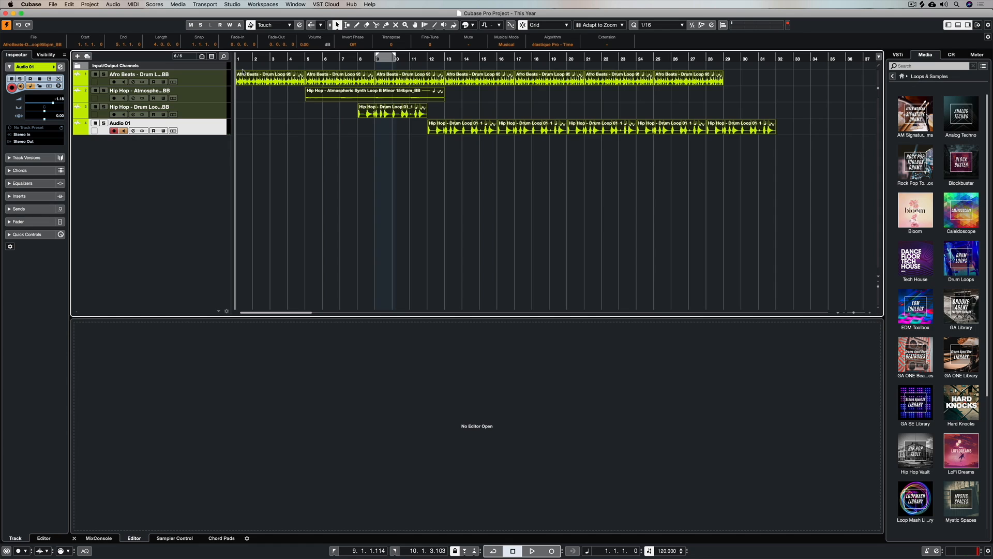
pyautogui.press('p')
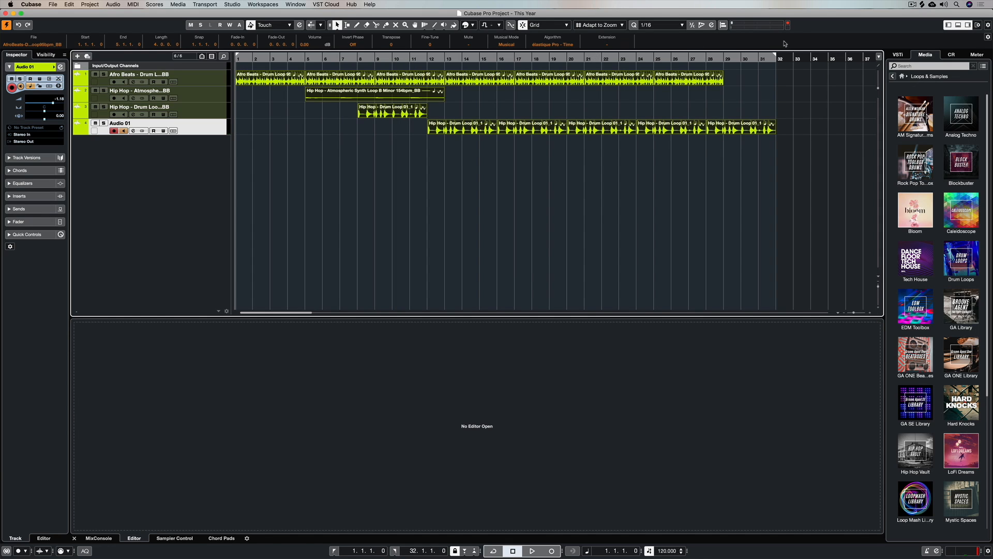
pyautogui.moveTo(776, 53)
pyautogui.mouseDown()
pyautogui.moveTo(550, 56)
pyautogui.moveTo(774, 53)
pyautogui.mouseUp()
# Step: Export the Stereo Out between the locators as the audio mixdown This Year.wav, a 48 kHz, 24 bit Wave in the Mixdown folder
pyautogui.click(53, 4)
pyautogui.moveTo(103, 115)
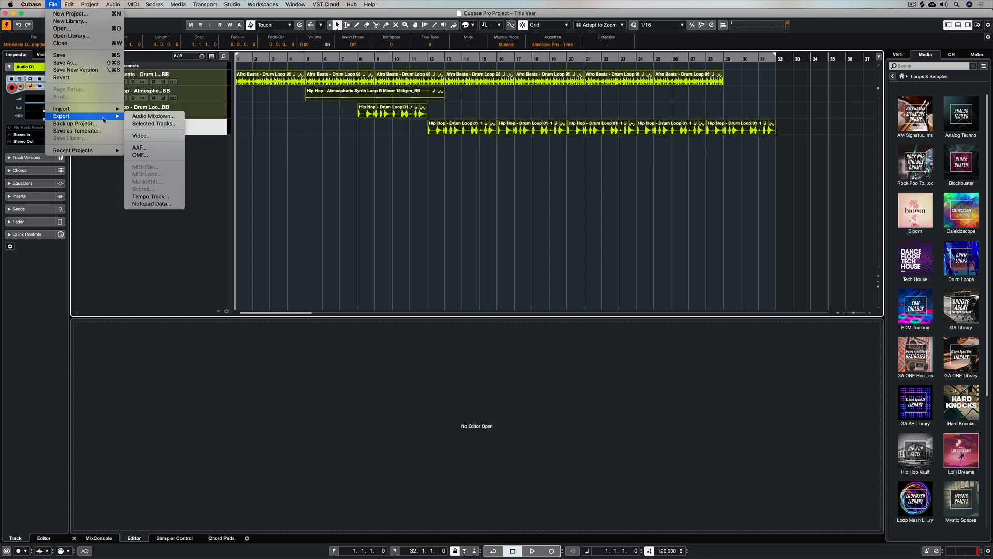
pyautogui.click(154, 116)
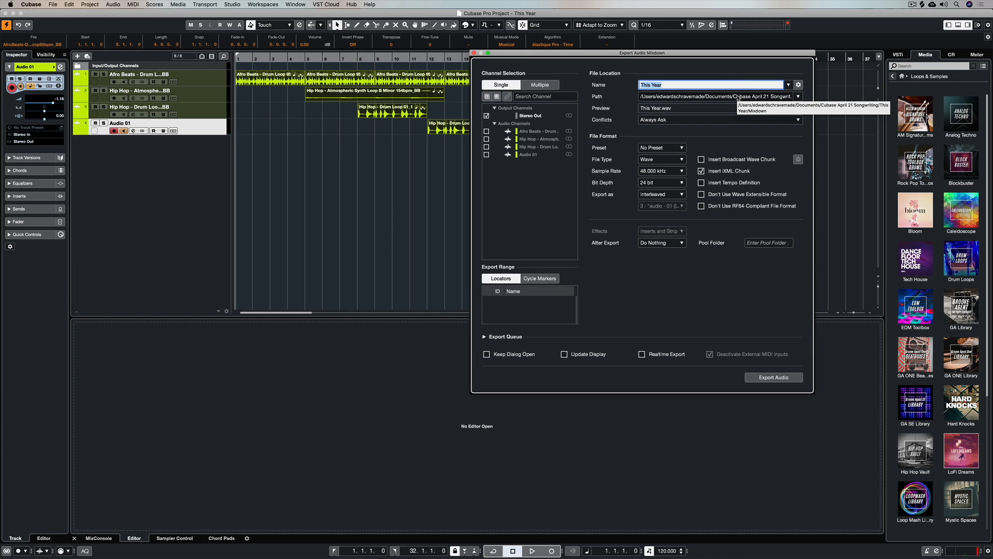
pyautogui.click(780, 378)
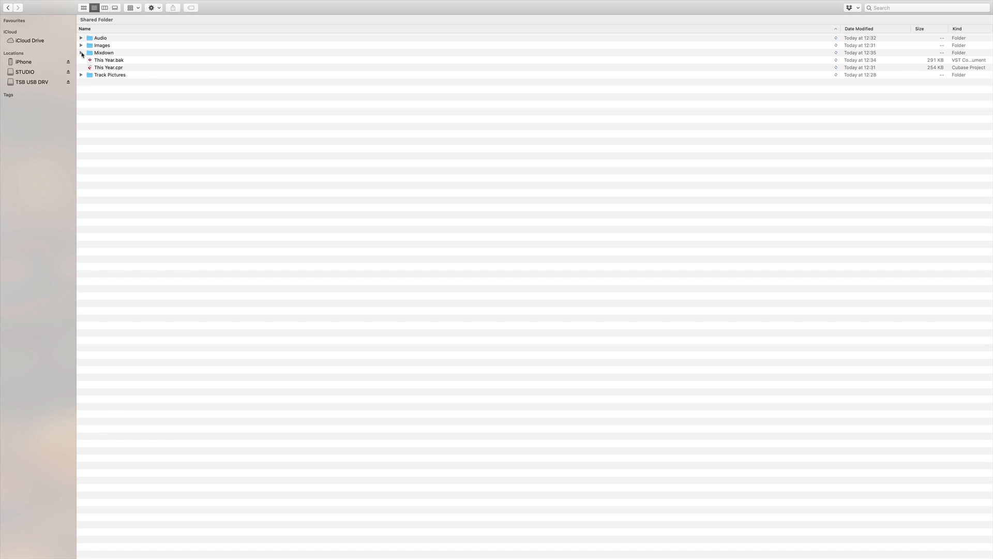
# Step: Show the contents of the Mixdown folder in the This Year project folder in Finder
pyautogui.click(81, 53)
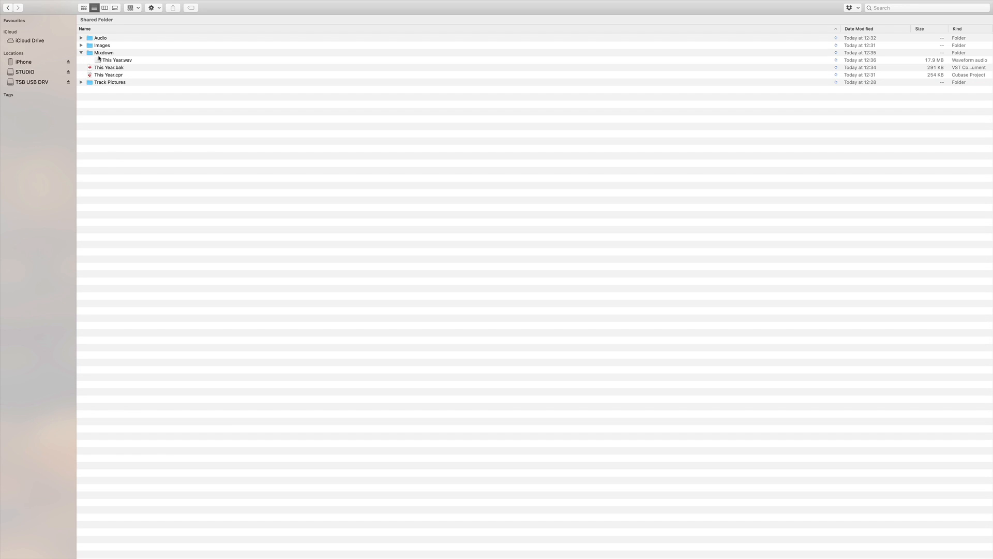
pyautogui.click(84, 54)
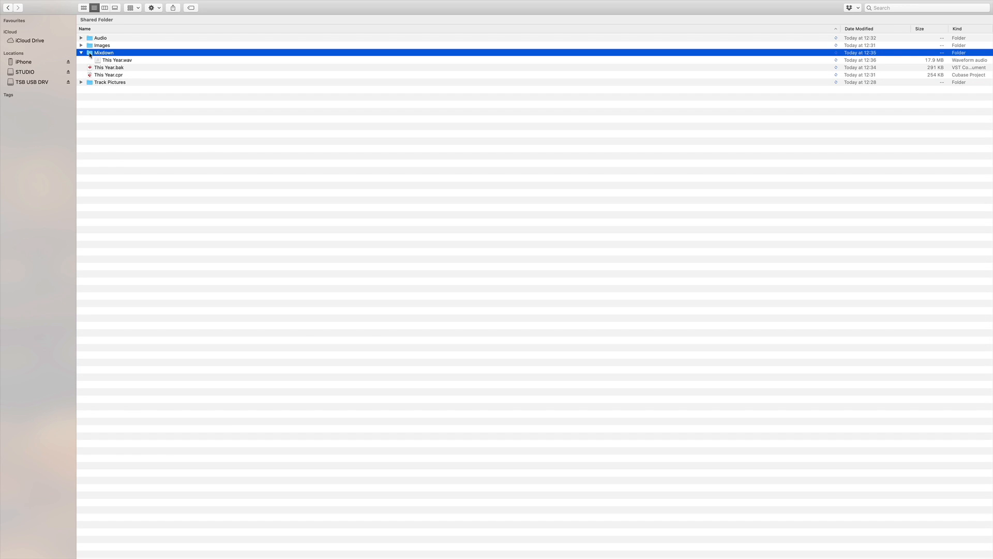
# Step: Collapse the Mixdown folder and select the This Year.bak file in Finder before switching back to Cubase
pyautogui.click(81, 53)
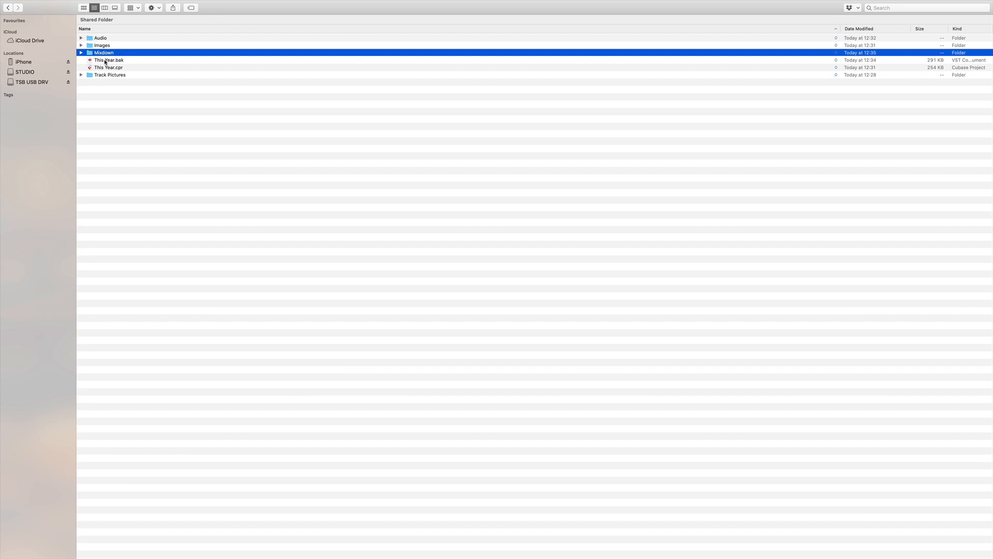
pyautogui.click(105, 61)
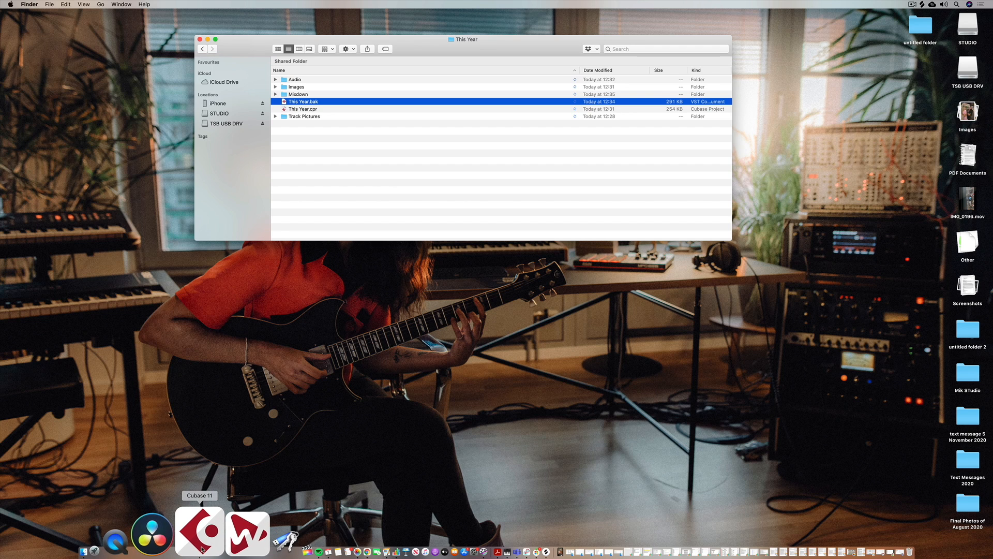
pyautogui.click(202, 548)
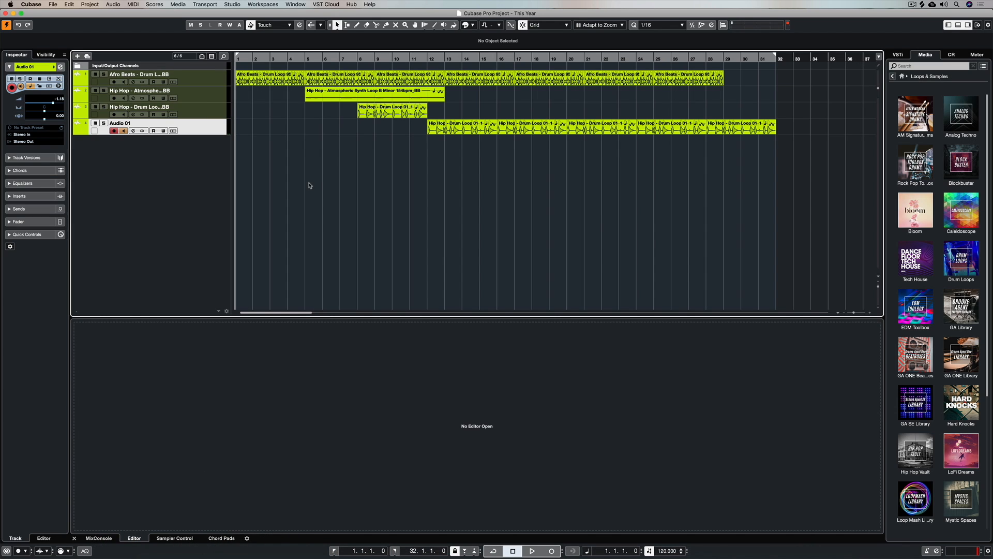
# Step: Start a project backup and create the folder This Year v 1.1 Backup 22 May 2021 inside Cubase April 21 Songwriting
pyautogui.click(52, 4)
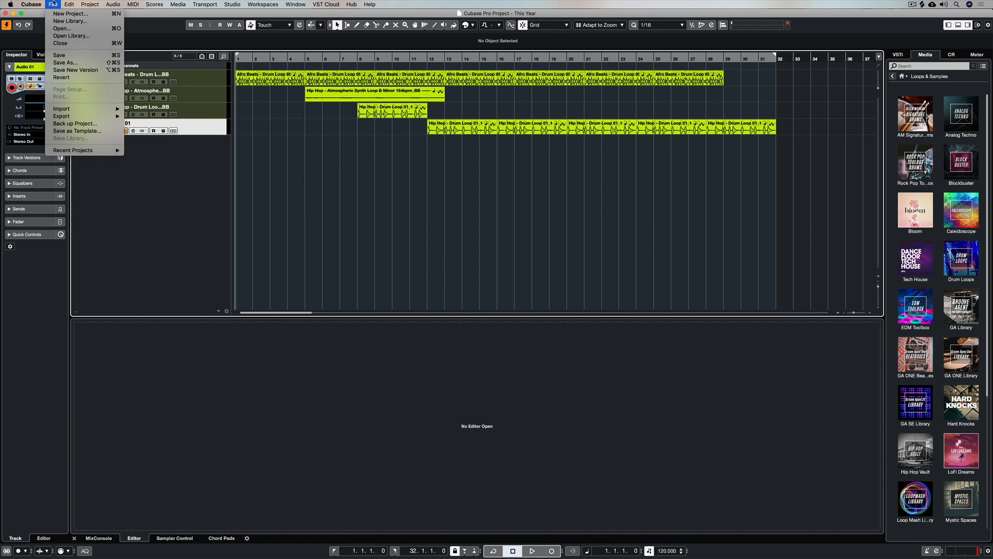
pyautogui.moveTo(72, 117)
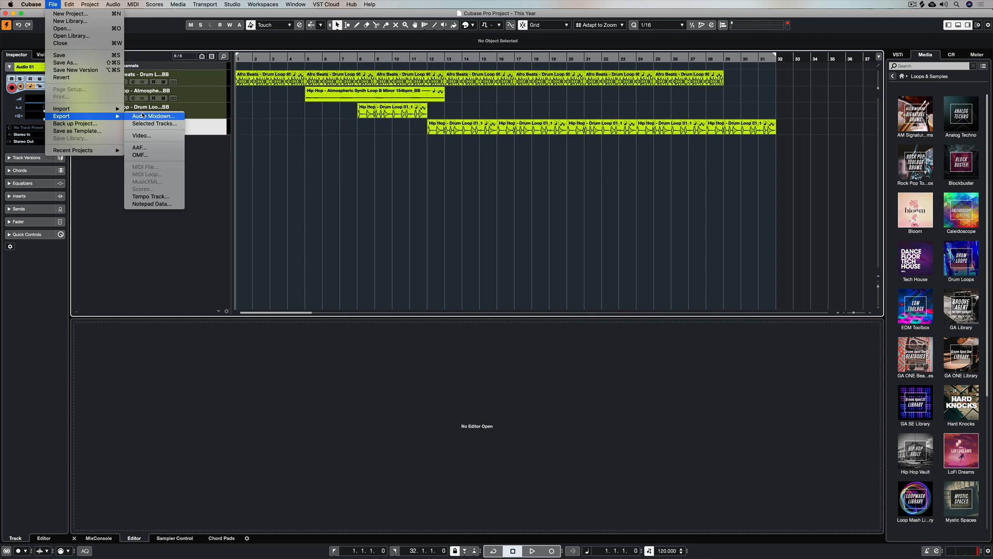
pyautogui.click(84, 124)
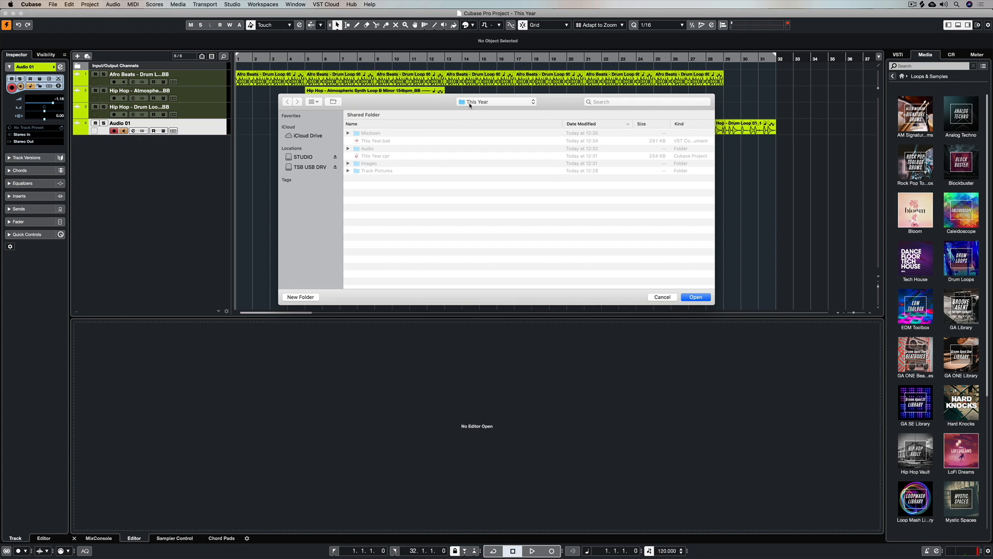
pyautogui.click(464, 101)
pyautogui.click(492, 109)
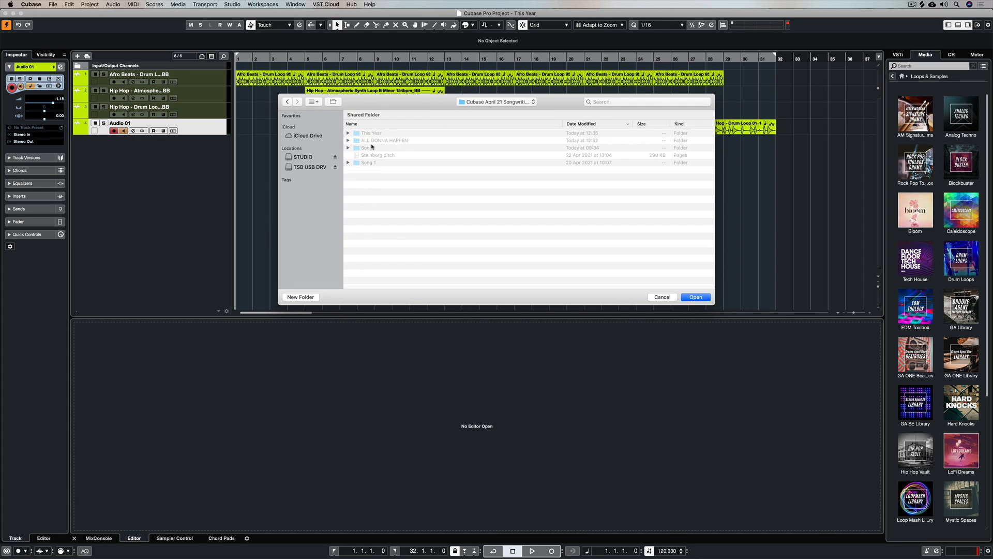
pyautogui.click(301, 296)
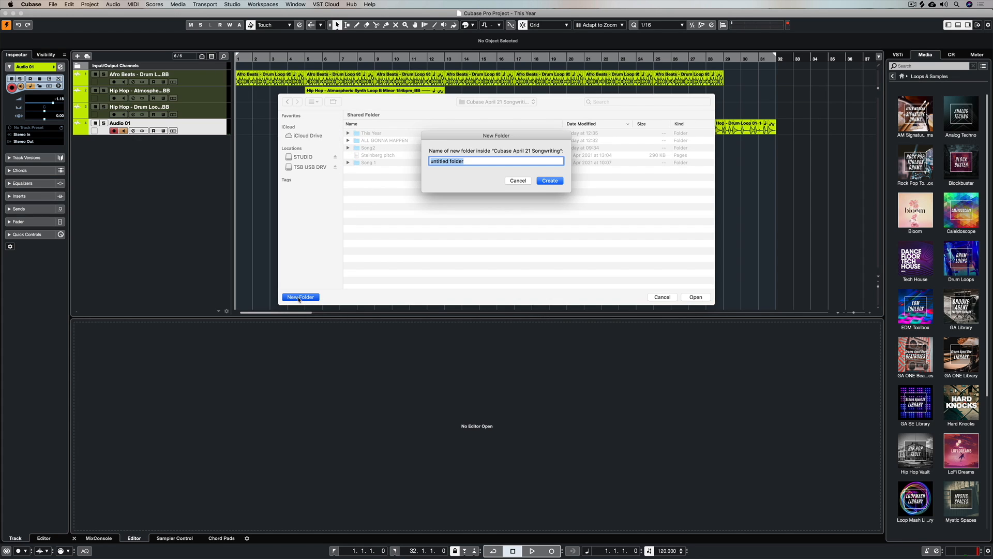
pyautogui.write('This Year')
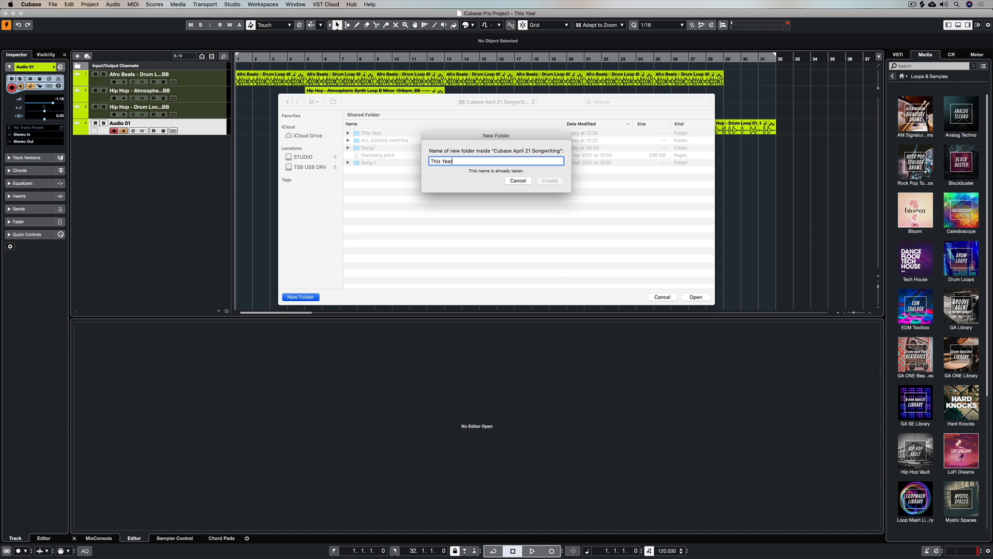
pyautogui.write(' v 1.1 Backup 22 May 2021')
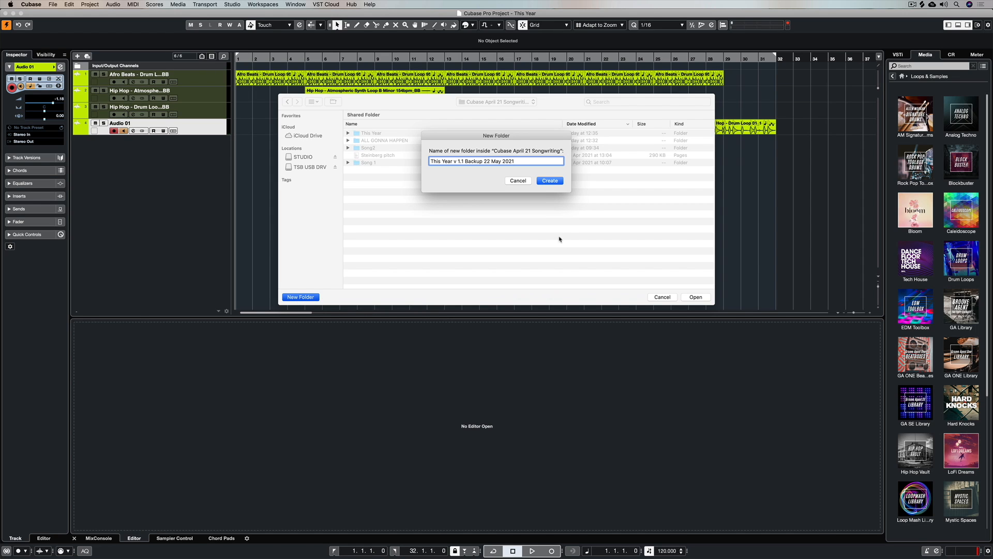
pyautogui.click(549, 180)
# Step: Back up the This Year project into the new folder with Remove Unused Files enabled
pyautogui.click(696, 297)
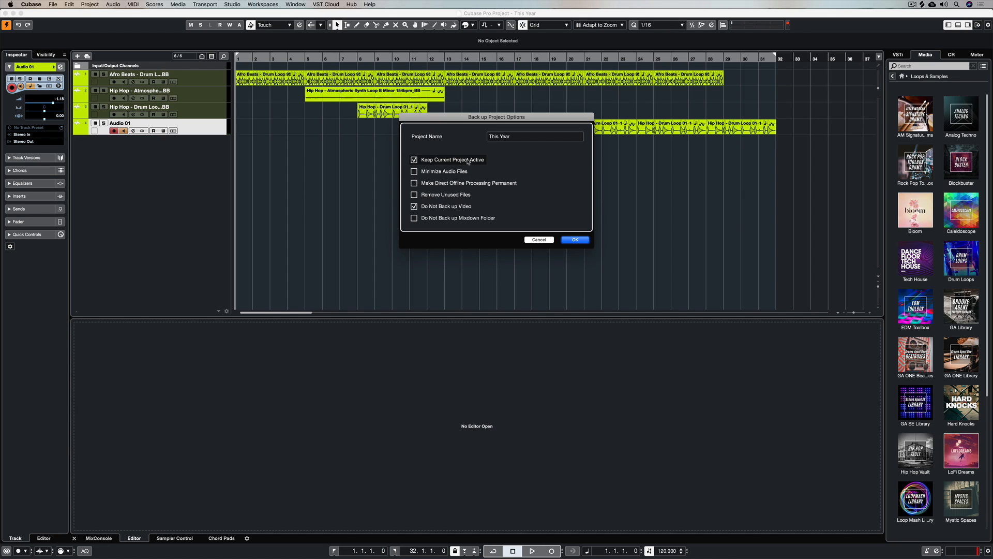
pyautogui.click(414, 195)
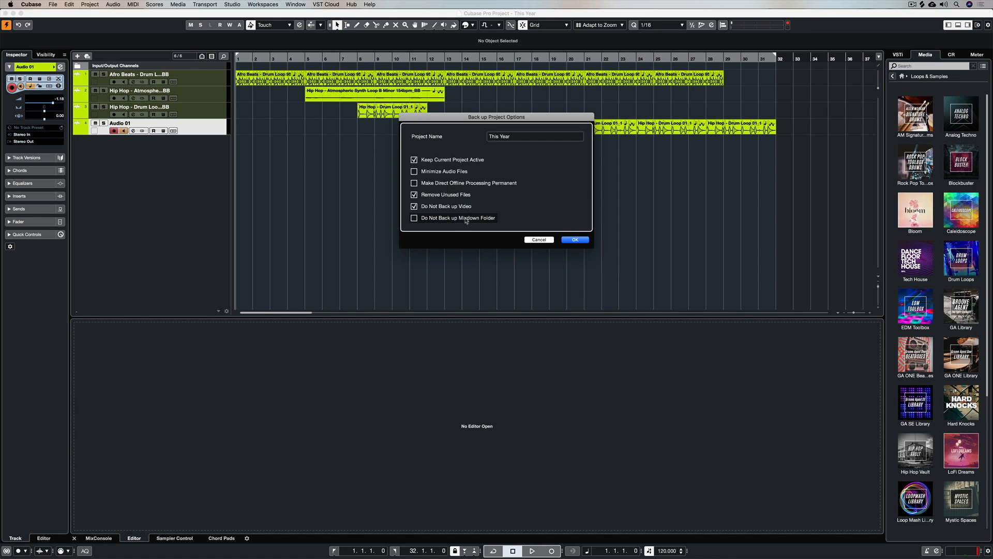
pyautogui.click(575, 240)
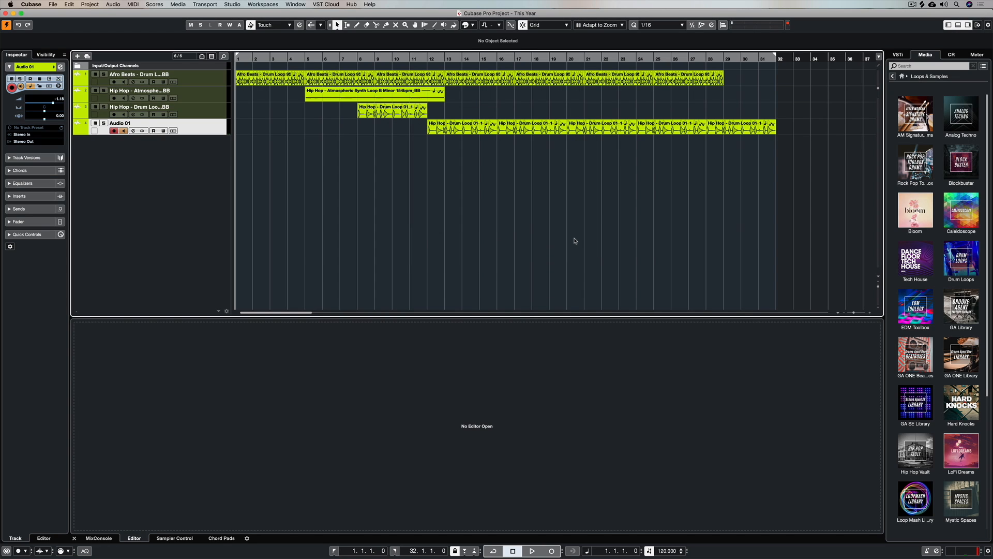
# Step: Open the Hip Hop drum loop event at bar 8 in the sample editor and set the right locator to bar 33
pyautogui.doubleClick(388, 113)
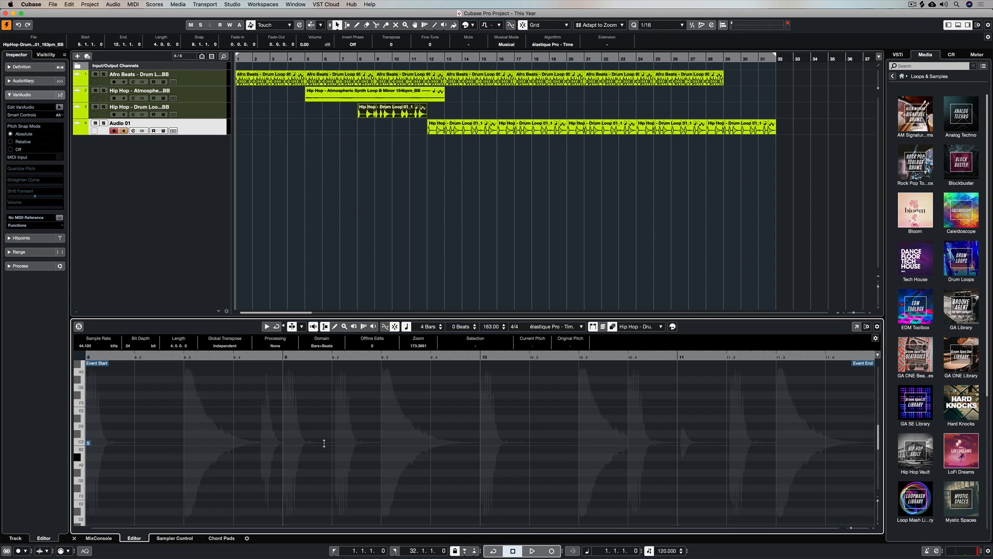
pyautogui.moveTo(790, 55); pyautogui.dragTo(792, 55)
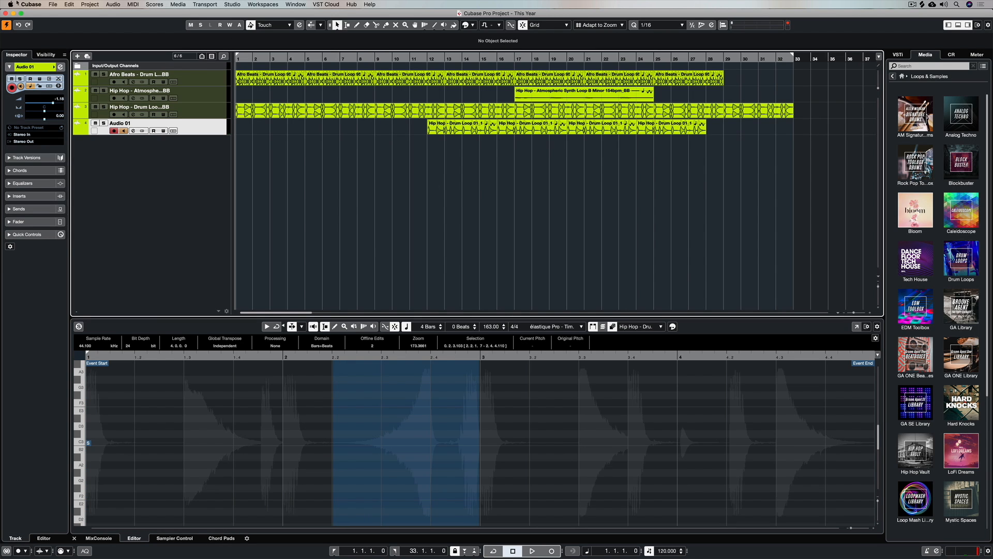
# Step: Save a new version of the project and save it again under the name This Year V 1.1 Drum Loop
pyautogui.click(52, 4)
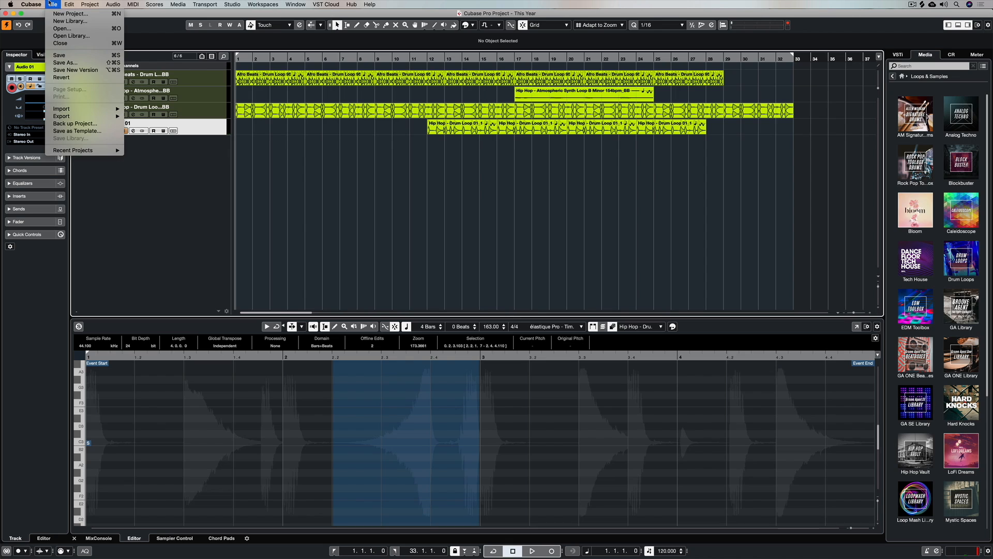
pyautogui.click(85, 70)
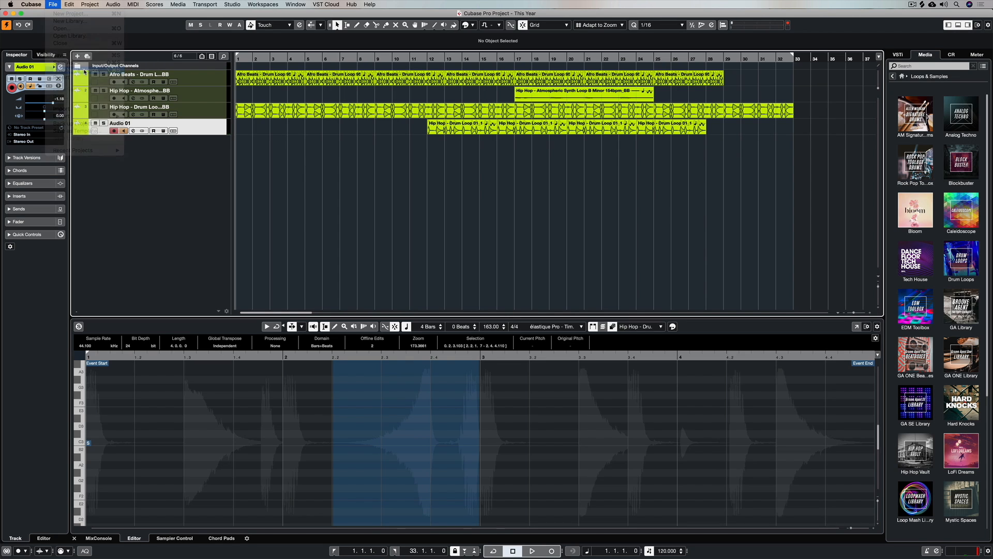
pyautogui.click(53, 4)
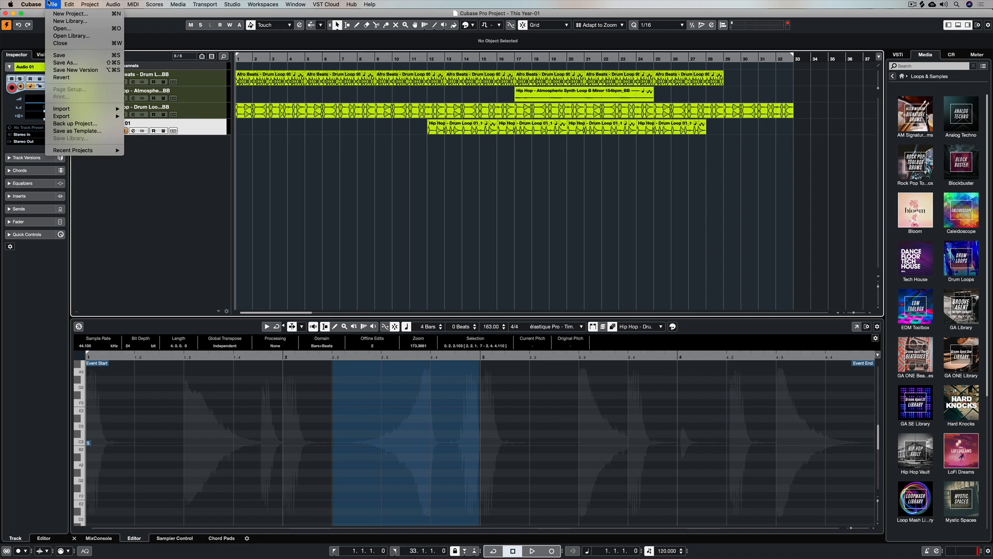
pyautogui.click(57, 64)
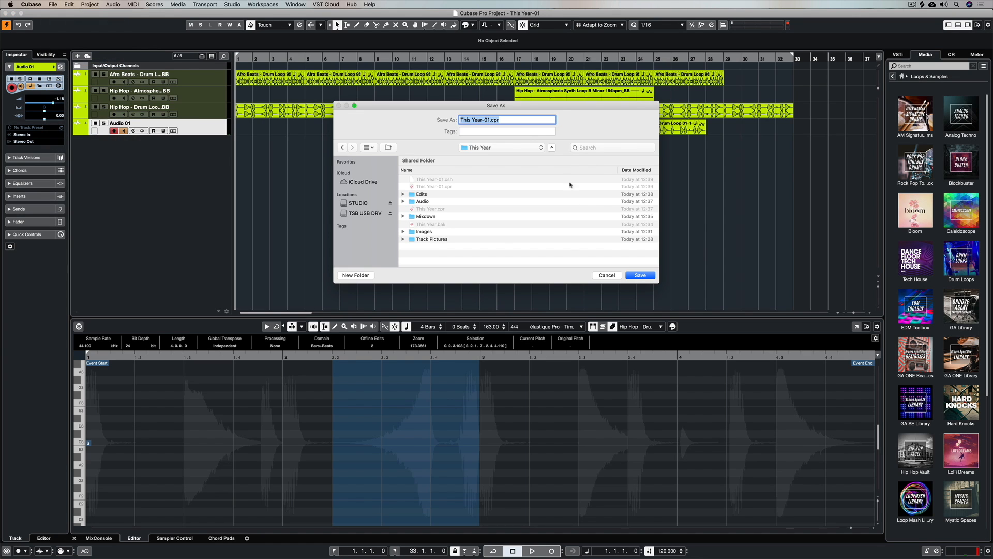
pyautogui.click(509, 120)
pyautogui.press('BackSpace')
pyautogui.press('BackSpace')
pyautogui.press('BackSpace')
pyautogui.write('V 1.1 Drum Loop')
pyautogui.click(640, 275)
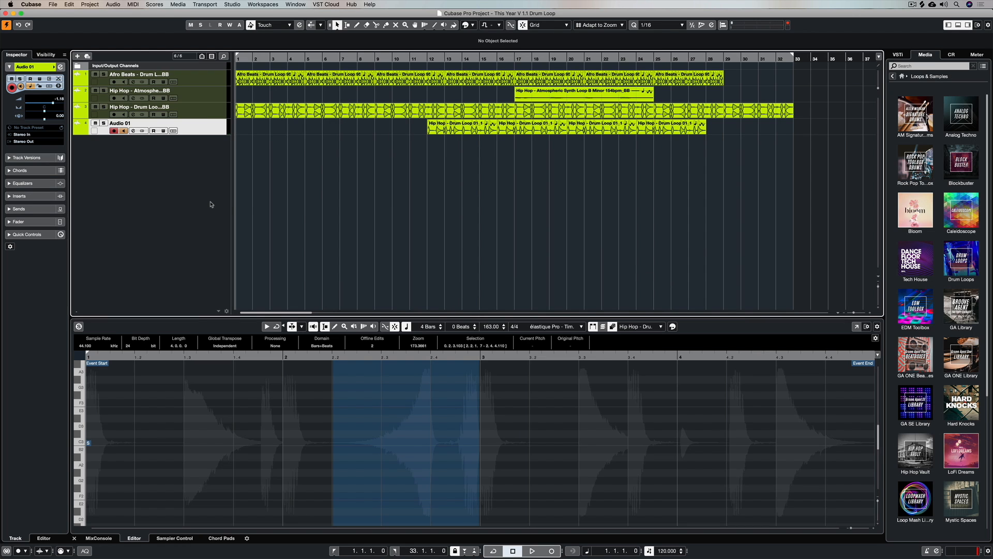
# Step: Switch to Finder and examine This Year.cpr, This Year-01.cpr and This Year V 1.1 Drum Loop.cpr in the project folder
pyautogui.press('super+h')
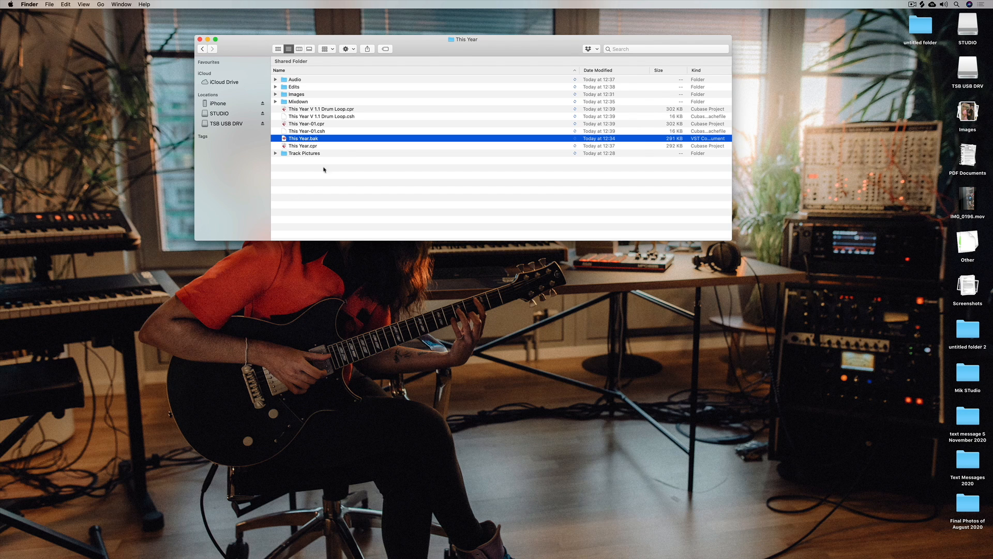
pyautogui.click(311, 146)
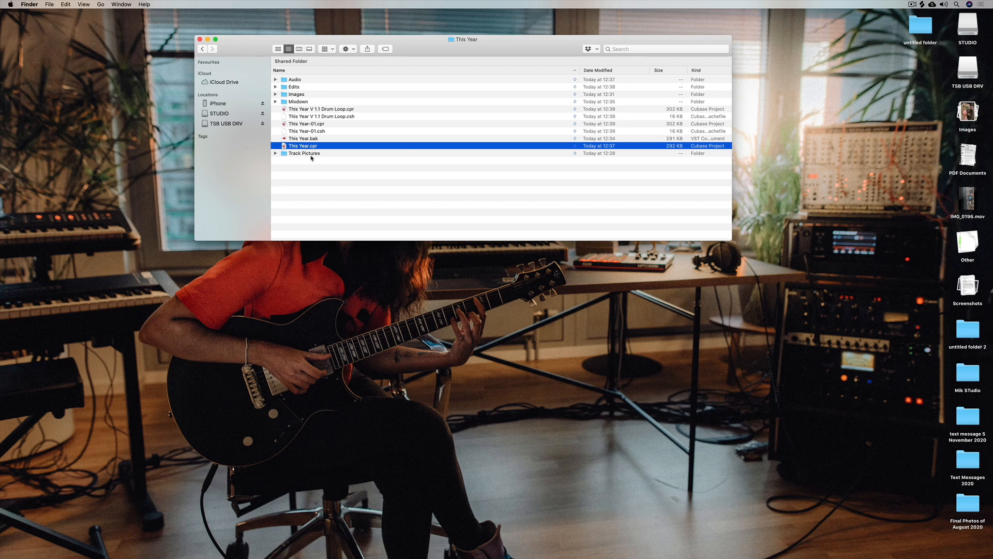
pyautogui.click(300, 124)
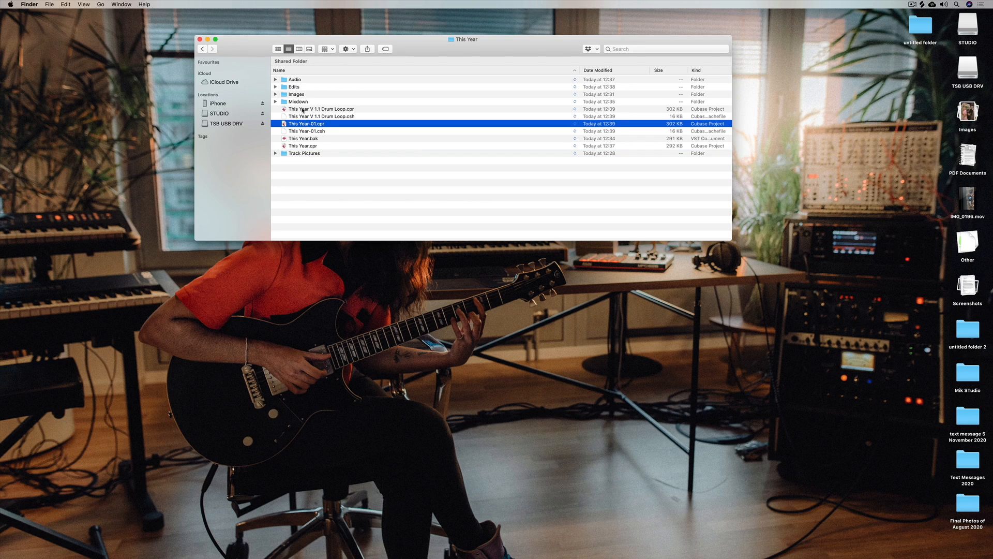
pyautogui.click(314, 110)
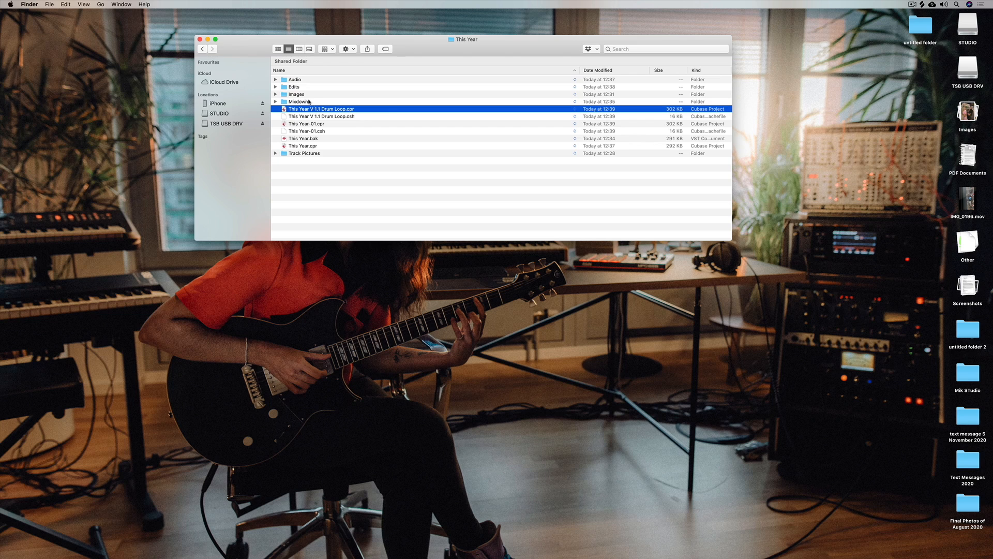
# Step: Examine the contents of the Audio and Edits folders in the This Year project folder, collapsing each one again
pyautogui.click(275, 80)
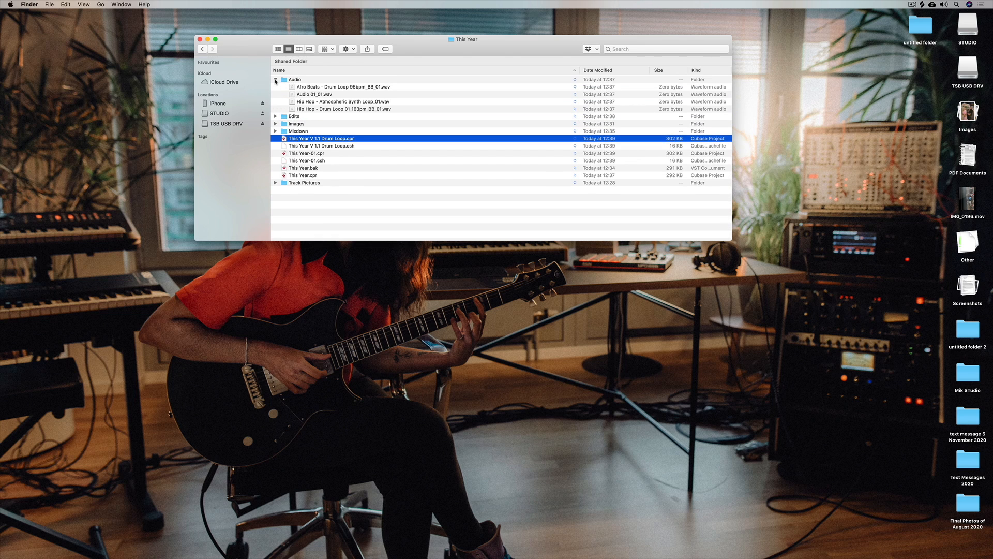
pyautogui.click(276, 79)
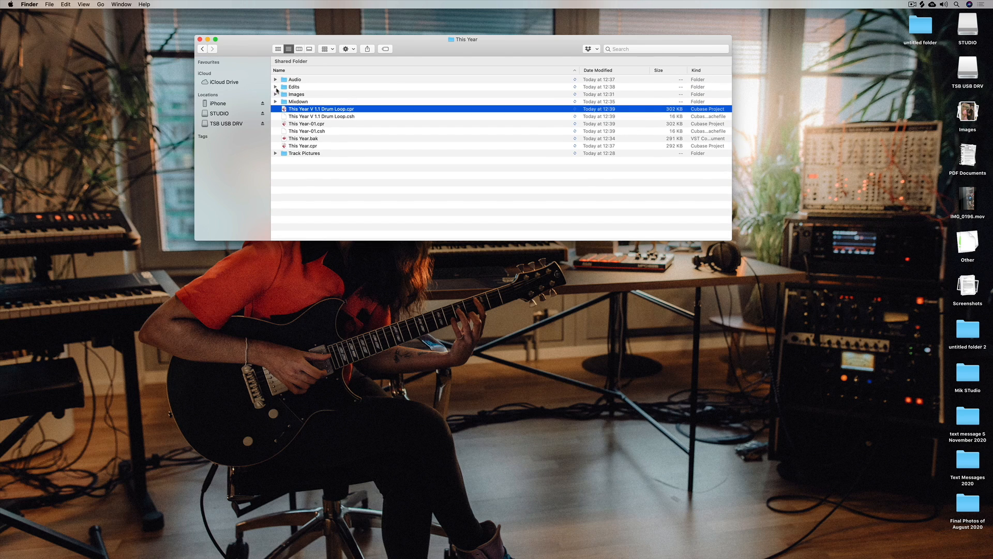
pyautogui.click(276, 87)
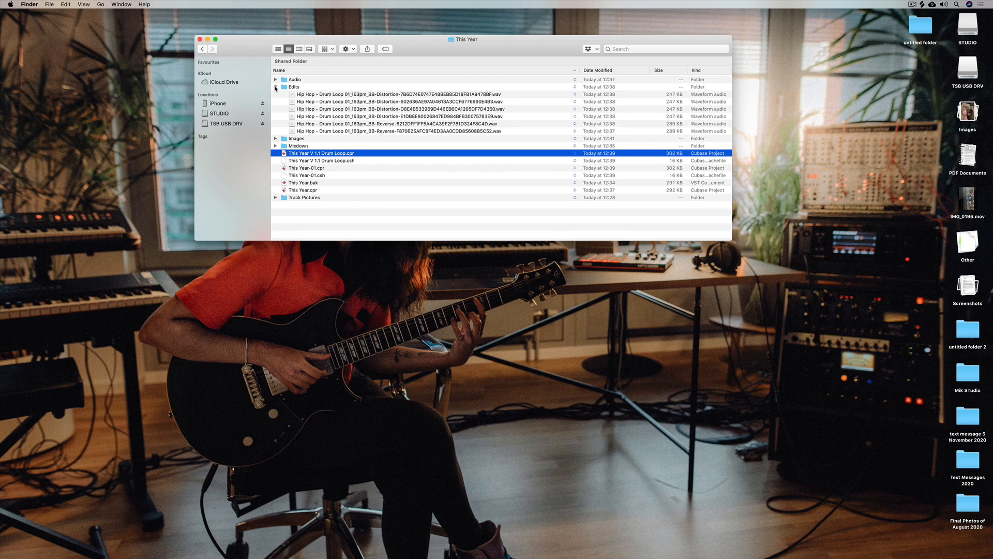
pyautogui.click(276, 87)
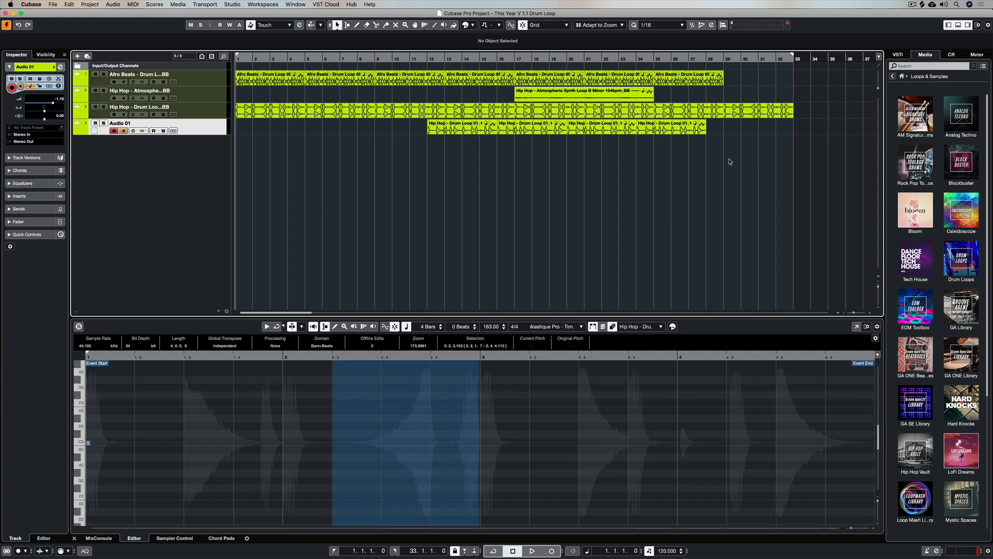
# Step: Switch back to Cubase and delete all the drum loop events on the Audio 01 track
pyautogui.moveTo(744, 169); pyautogui.dragTo(297, 126)
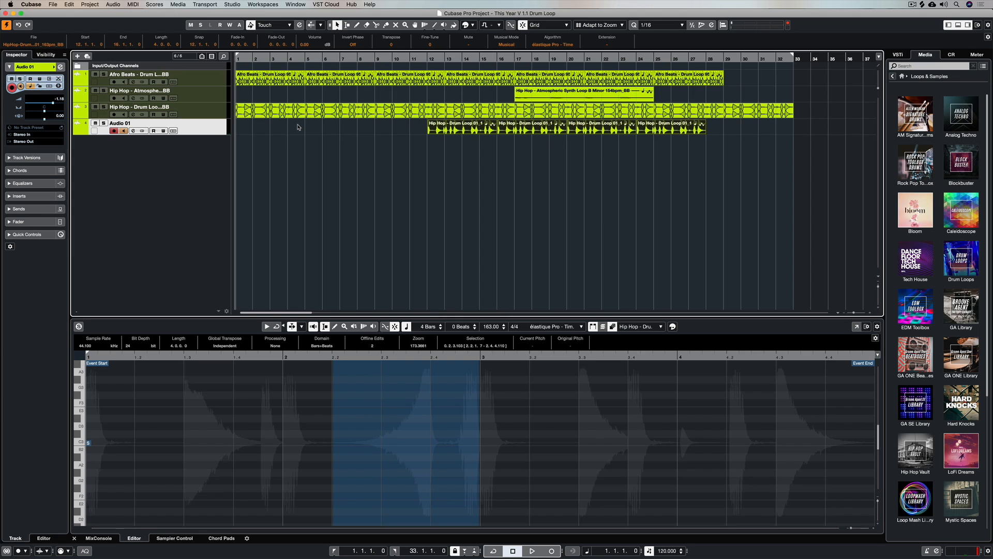
pyautogui.press('Delete')
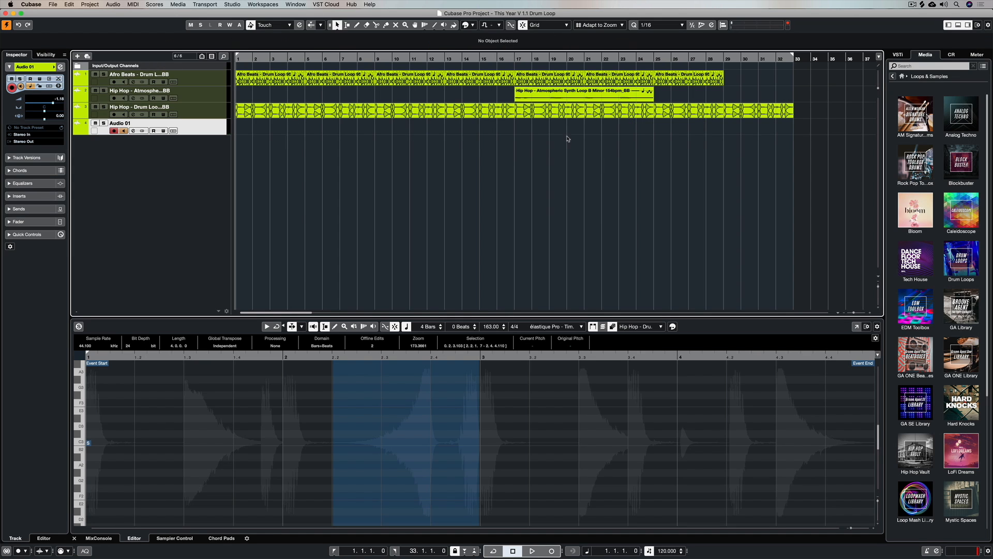
# Step: Open the Pool and examine the usage, attributes and file paths of the project's audio clips
pyautogui.click(178, 4)
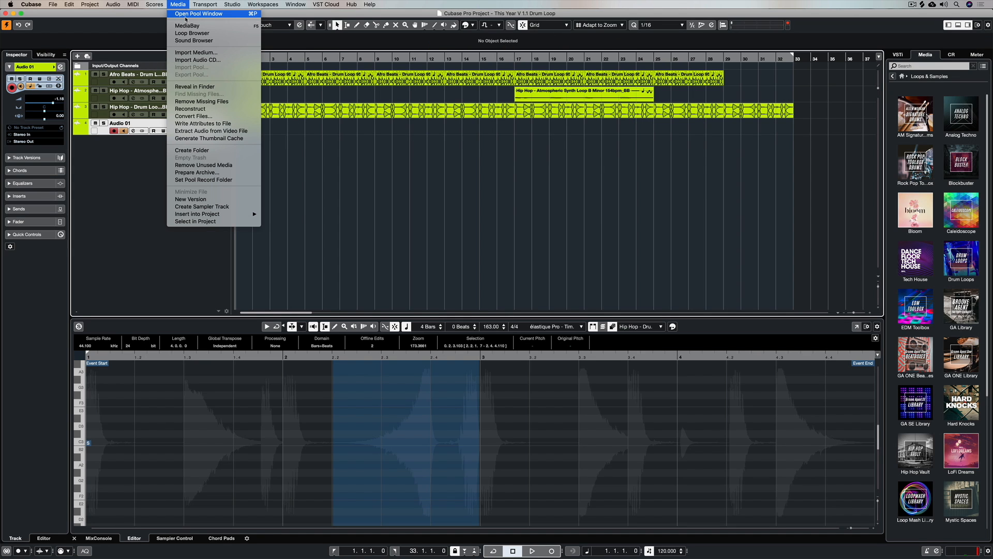
pyautogui.click(185, 20)
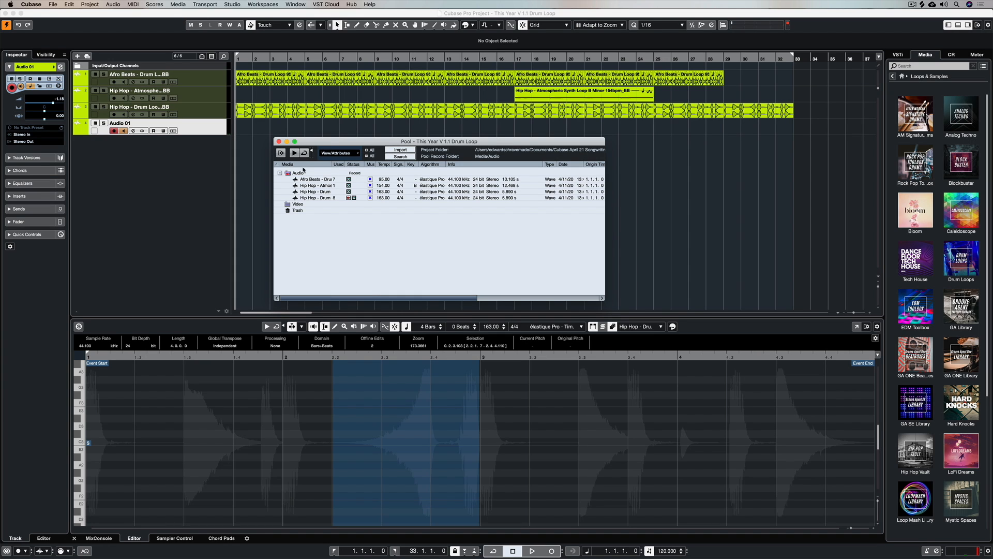
pyautogui.hscroll(5, 417, 198)
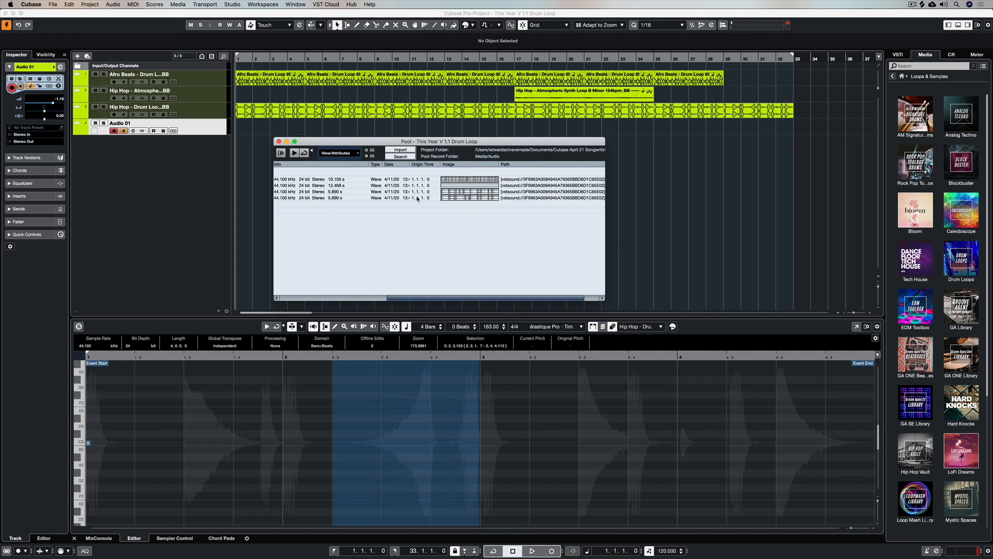
pyautogui.hscroll(-5, 413, 198)
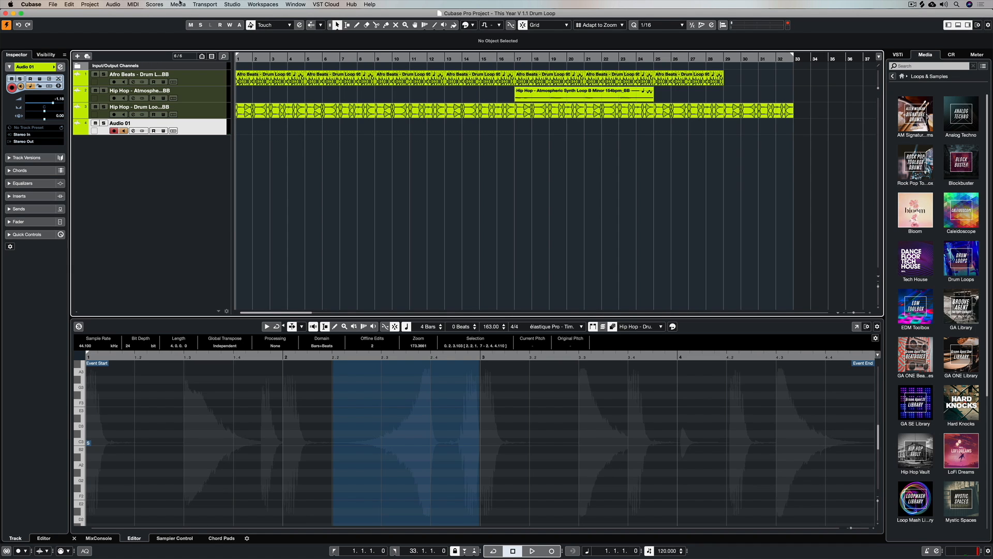
# Step: Remove the project's unused media to the Pool's trash and reopen the Pool to inspect its audio clips
pyautogui.click(179, 5)
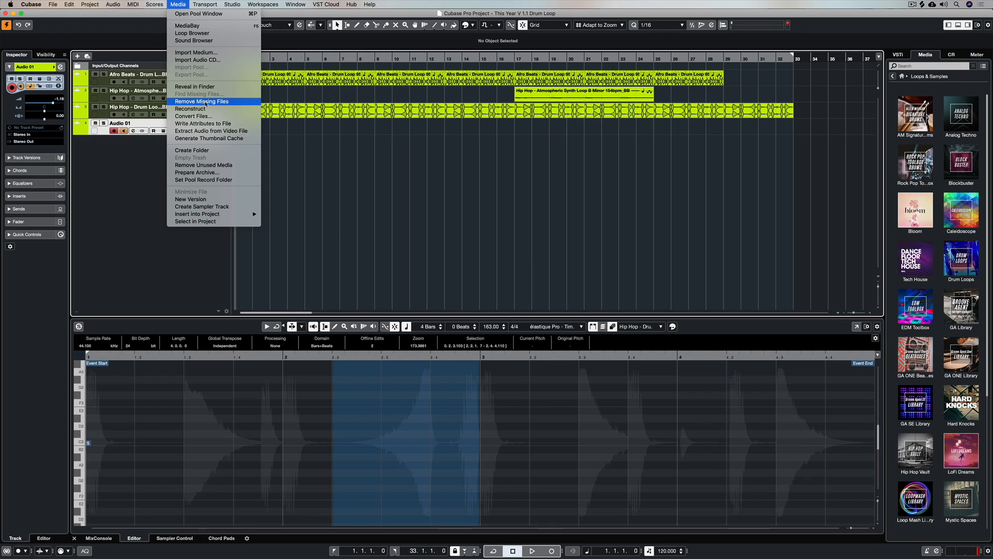
pyautogui.click(201, 165)
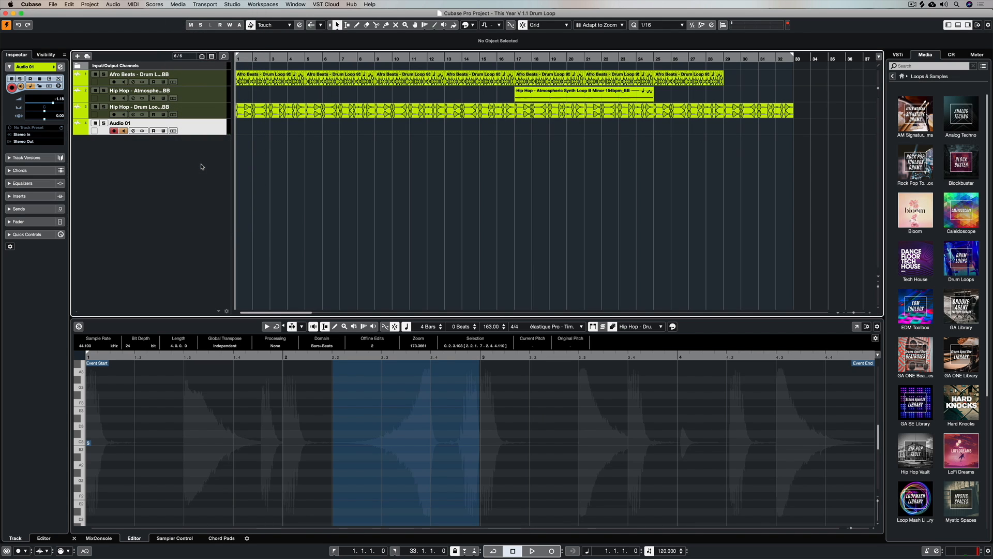
pyautogui.click(178, 4)
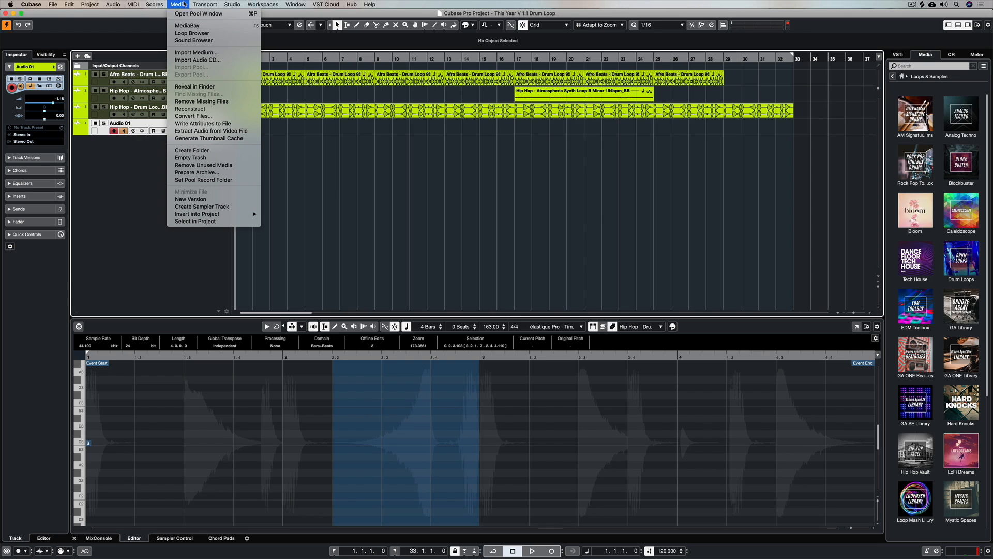
pyautogui.click(186, 17)
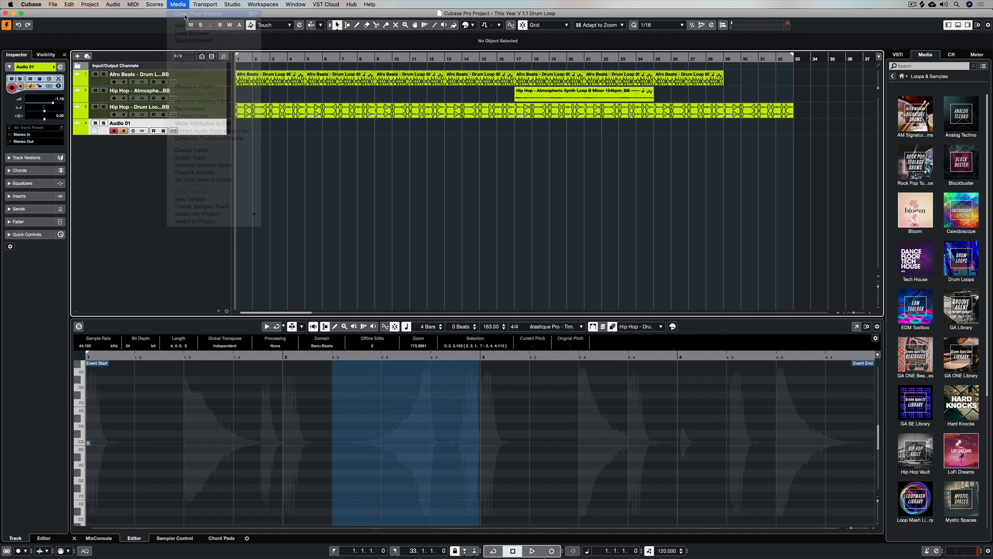
pyautogui.click(317, 180)
pyautogui.click(317, 185)
pyautogui.click(318, 191)
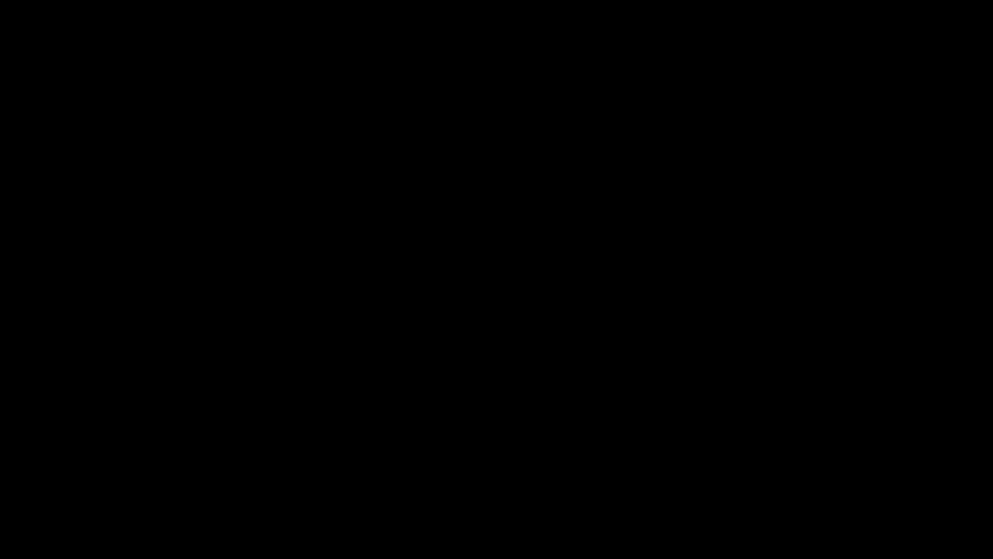